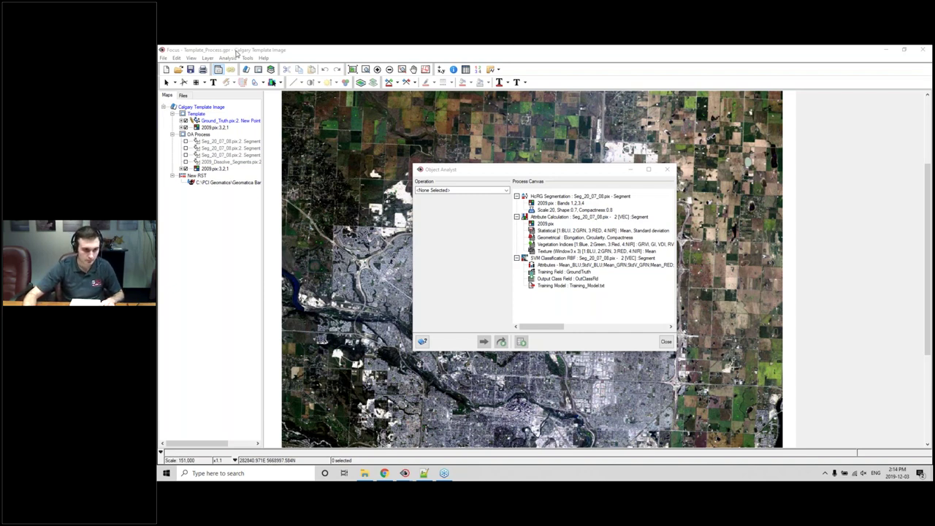
Step: Activate the OA Process area and move the Object Analyst window clear of the Calgary image
click(427, 51)
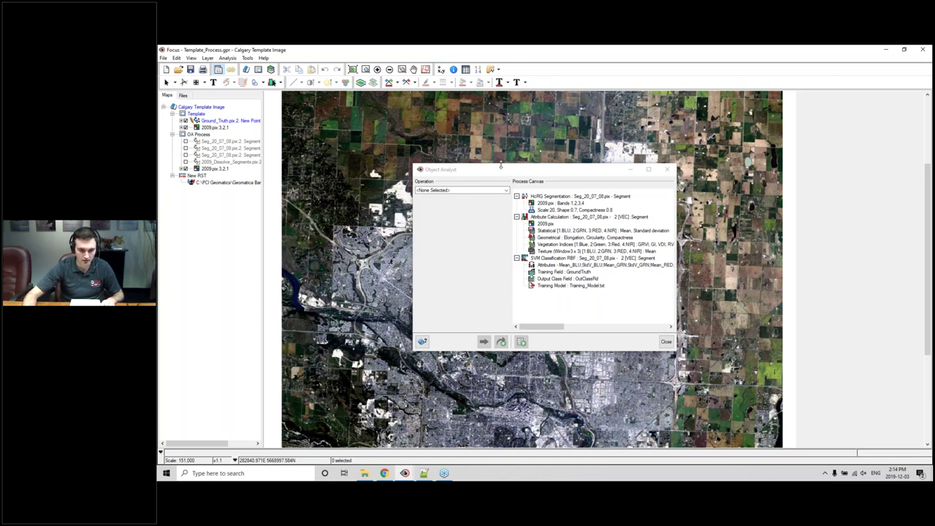
drag(501, 166, 277, 226)
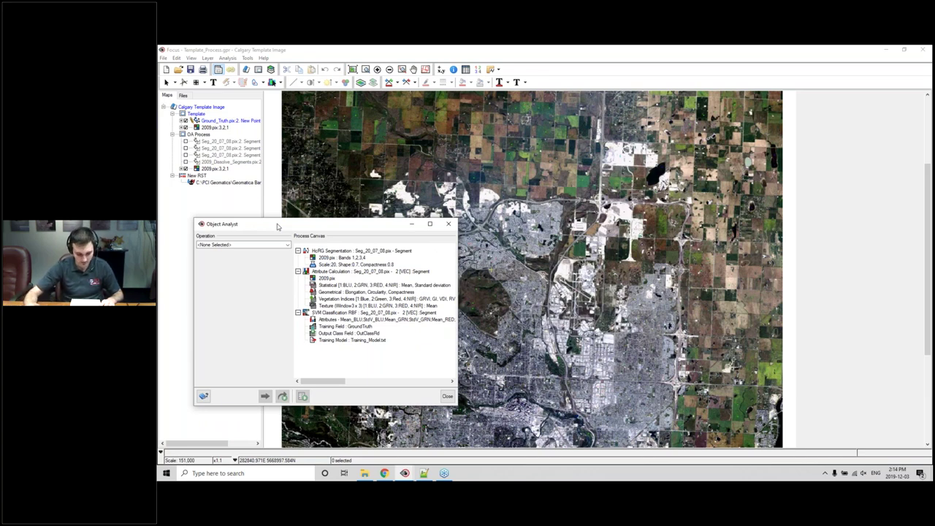
click(197, 135)
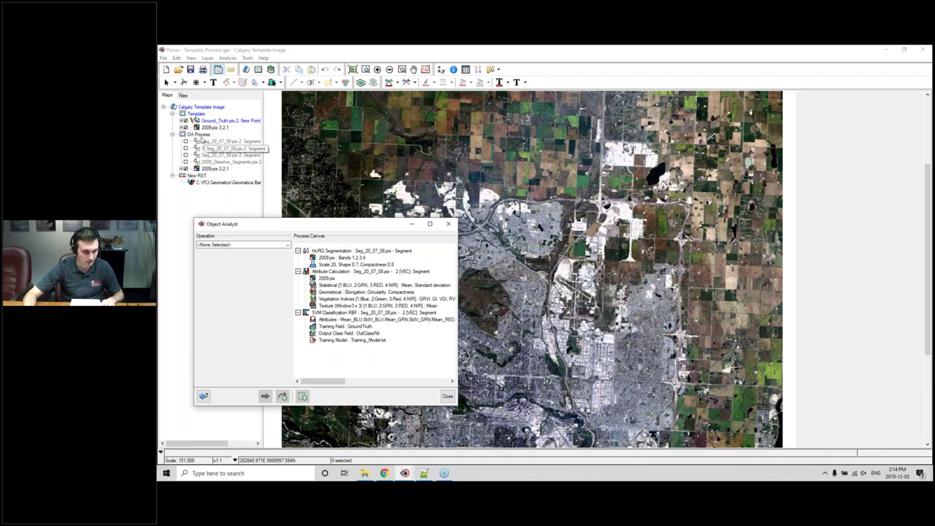
drag(313, 228, 692, 252)
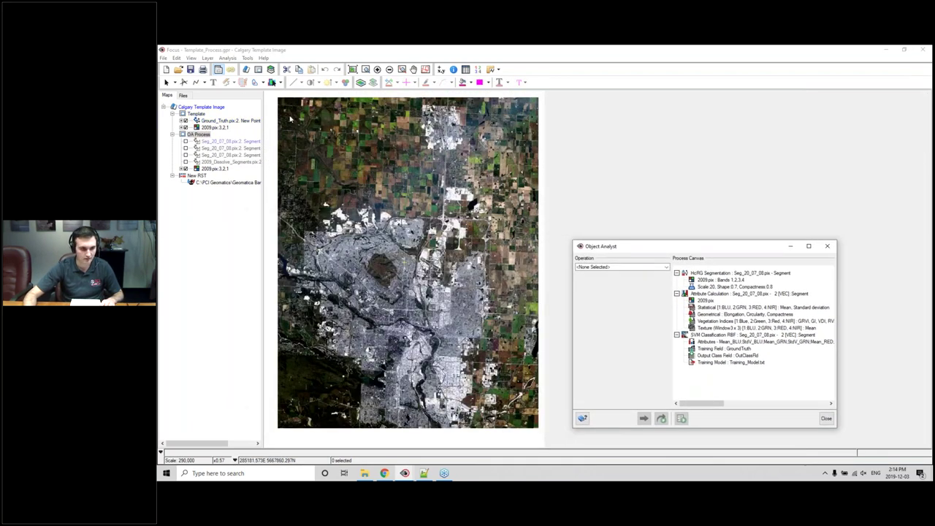
Step: Display the three Seg_20_07_08.pix segment layers of the OA Process area one at a time, hiding each again
click(186, 142)
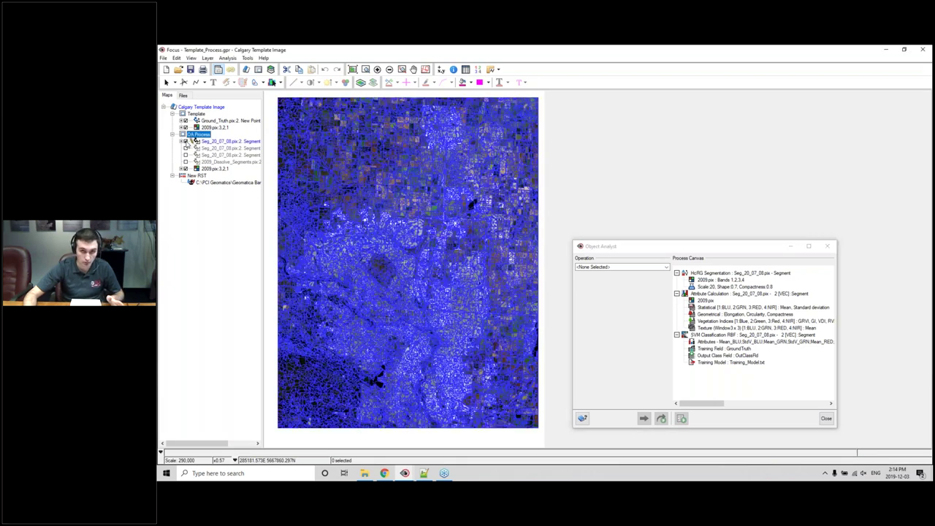
click(186, 142)
click(185, 149)
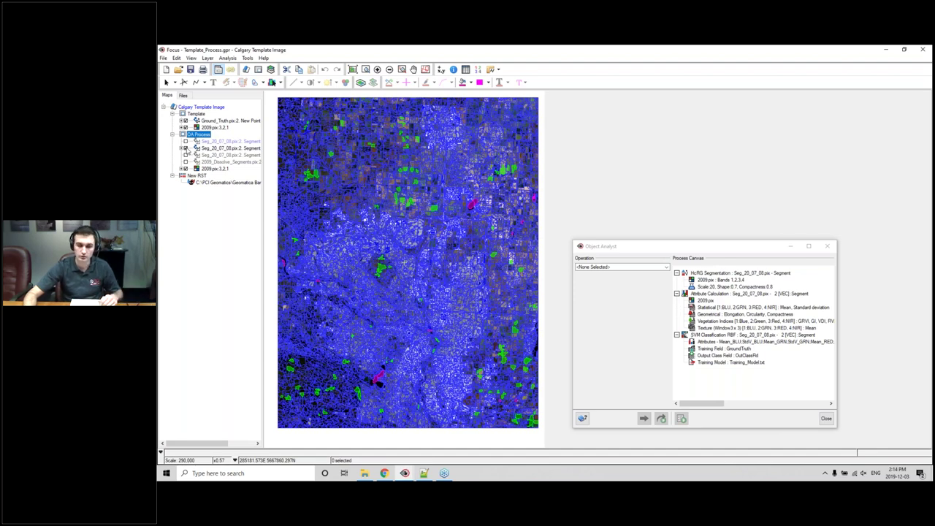
click(185, 148)
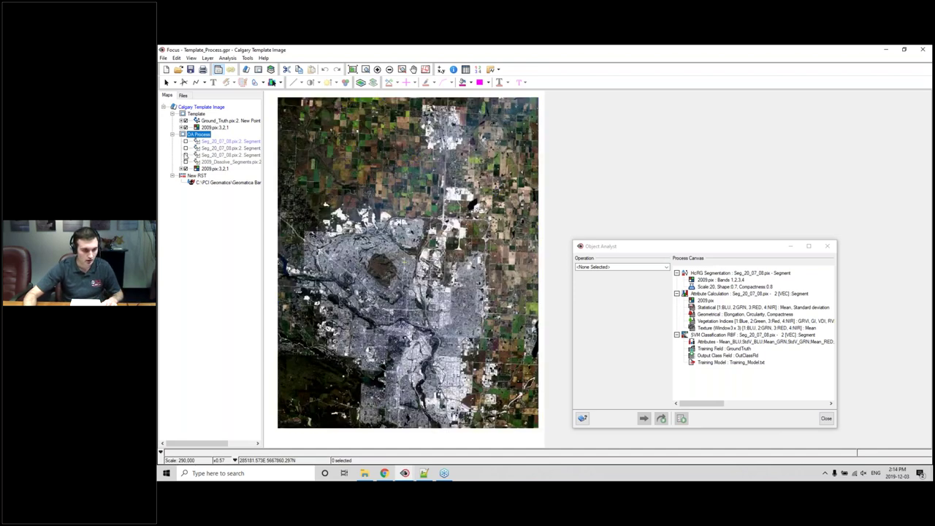
click(185, 155)
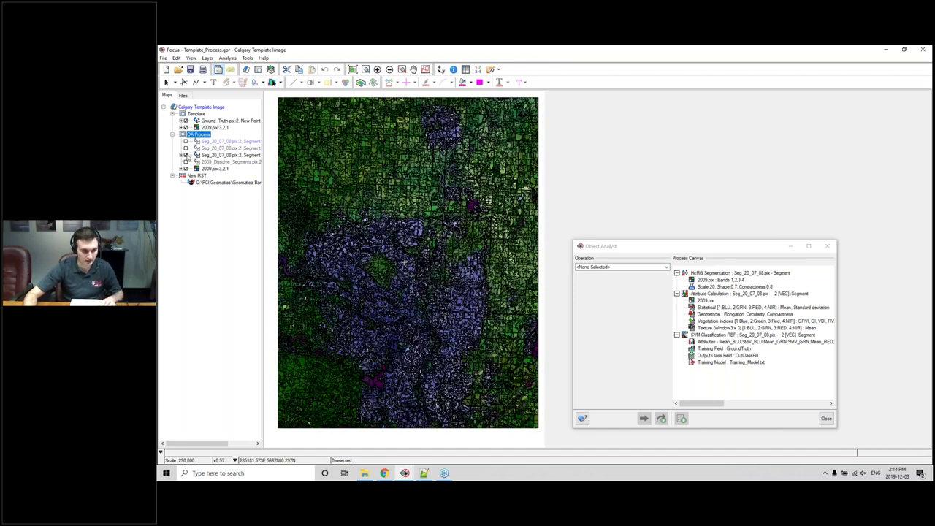
click(186, 155)
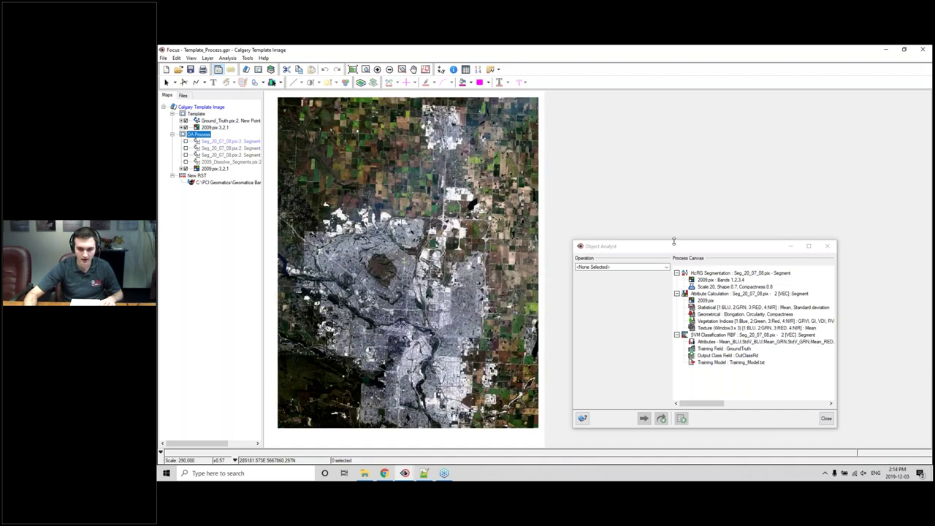
Step: Set the Object Analyst operation to Batch Classification
drag(667, 250, 608, 169)
click(574, 187)
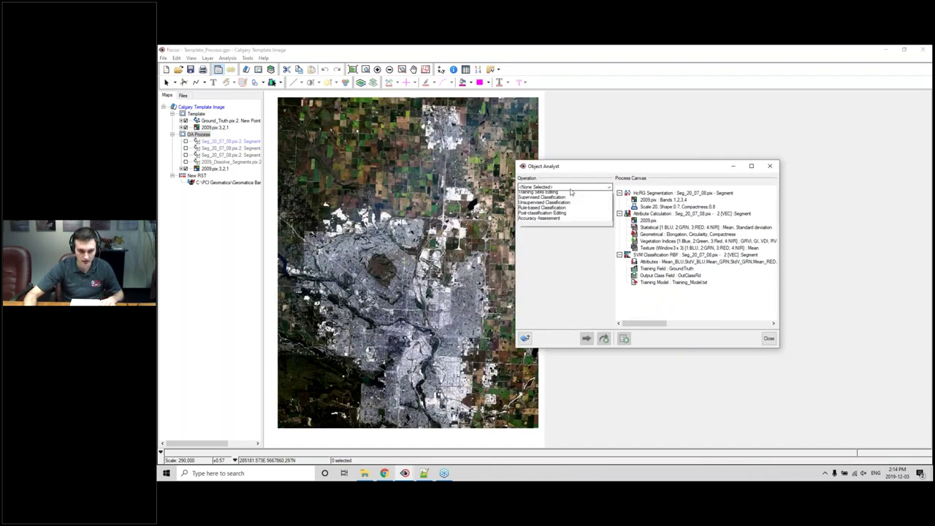
click(554, 214)
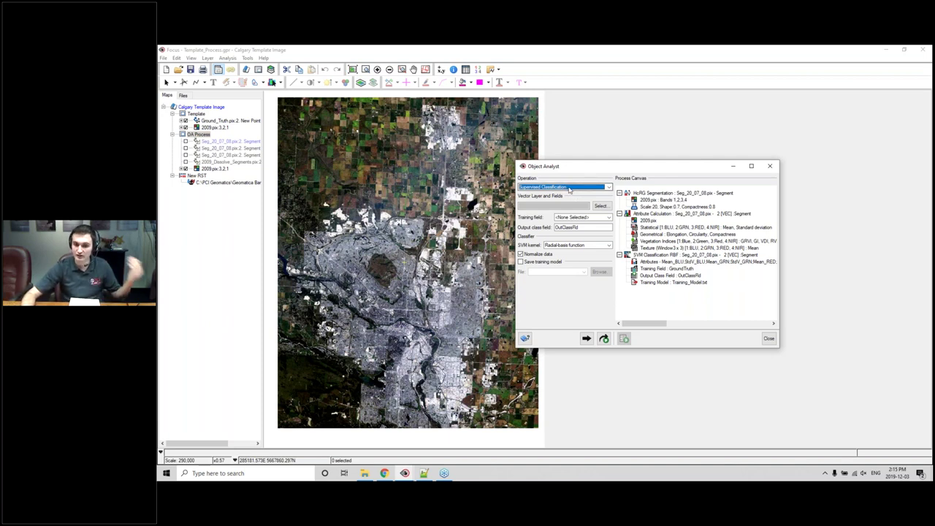
click(569, 189)
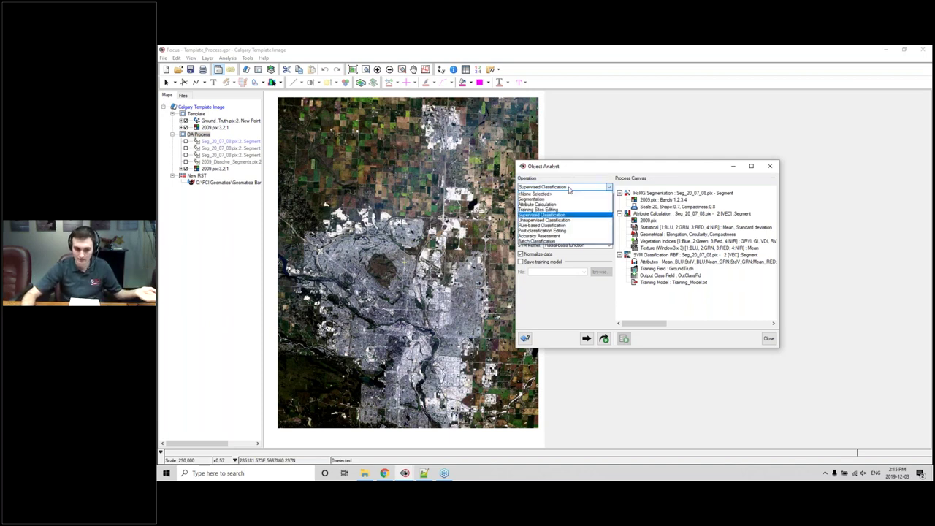
click(546, 241)
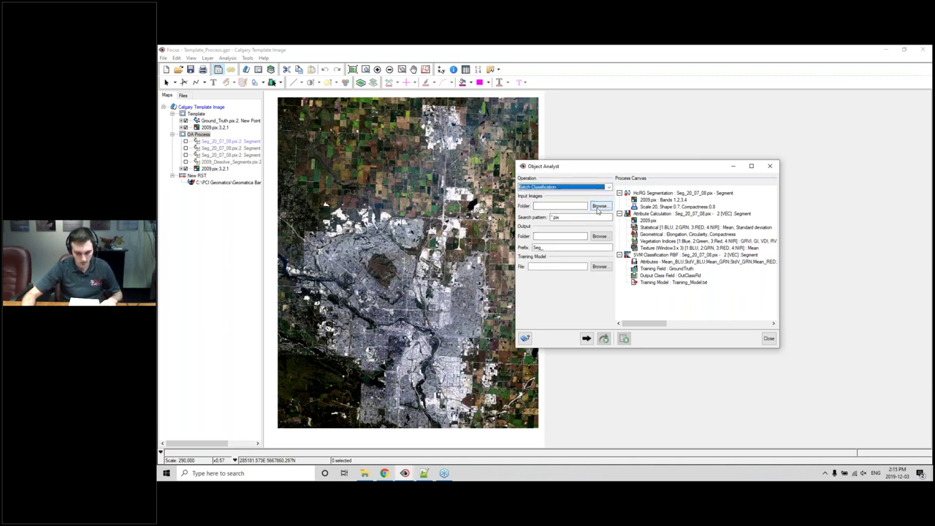
Step: Set the input images folder to the Image folder inside Calgary_GUI\2.Batch_Image
click(599, 206)
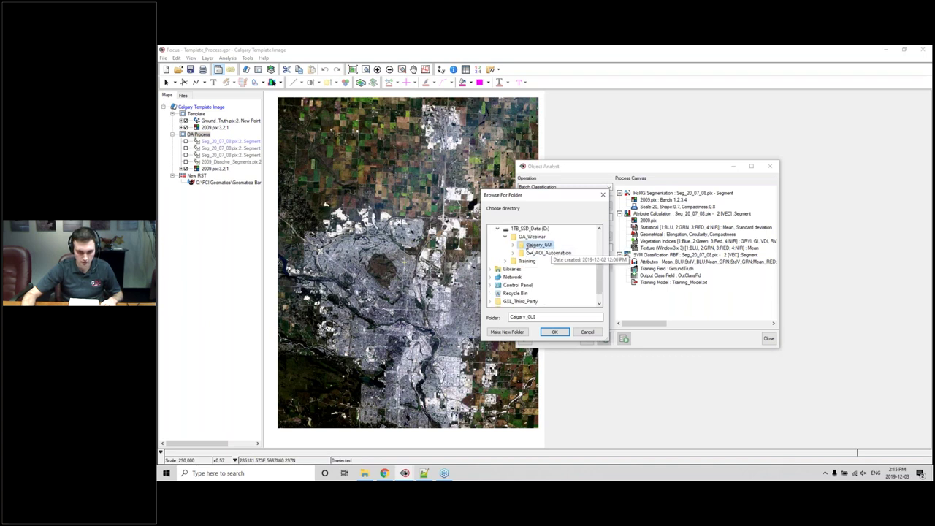
double_click(529, 247)
double_click(546, 261)
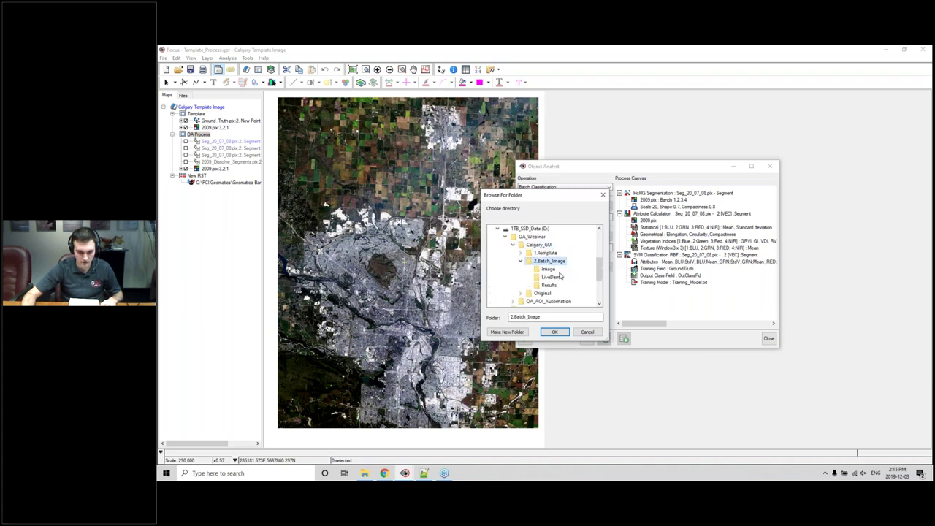
click(548, 269)
click(554, 332)
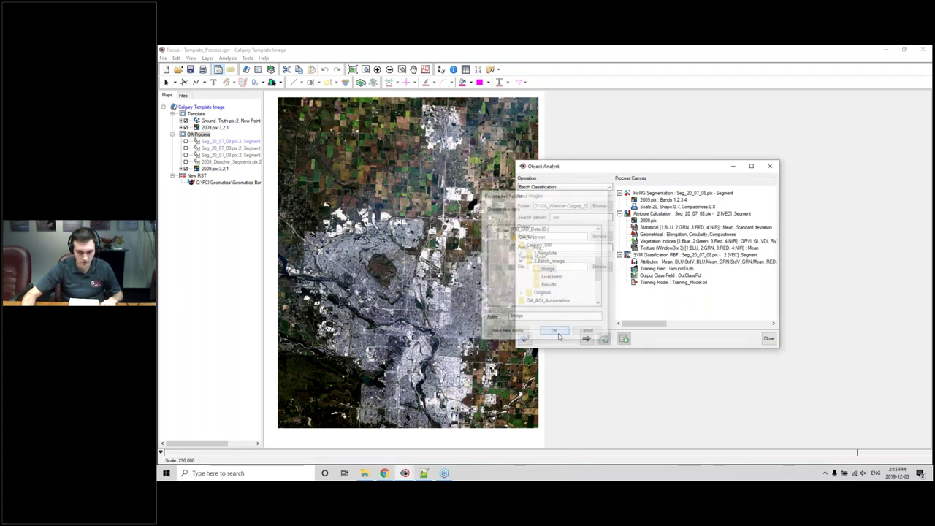
click(582, 218)
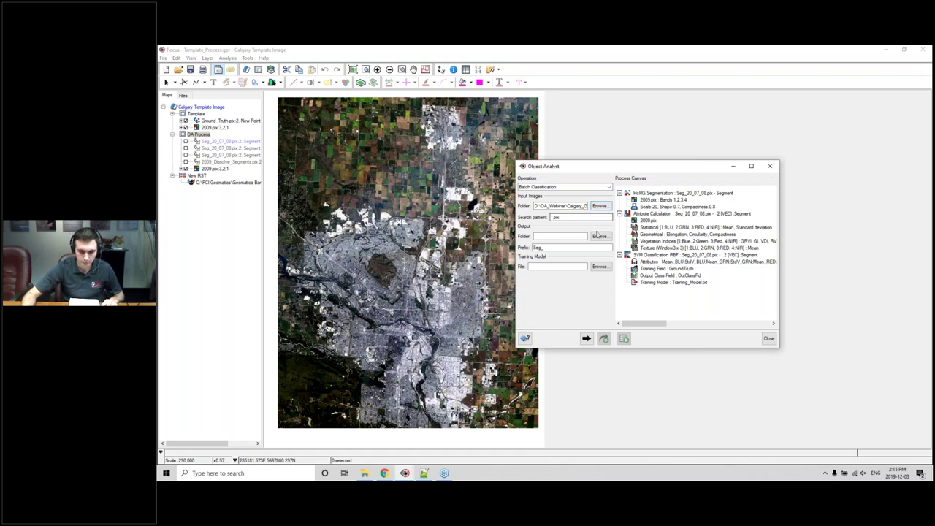
Step: Set the batch output folder to LiveDemo inside 2.Batch_Image
click(599, 235)
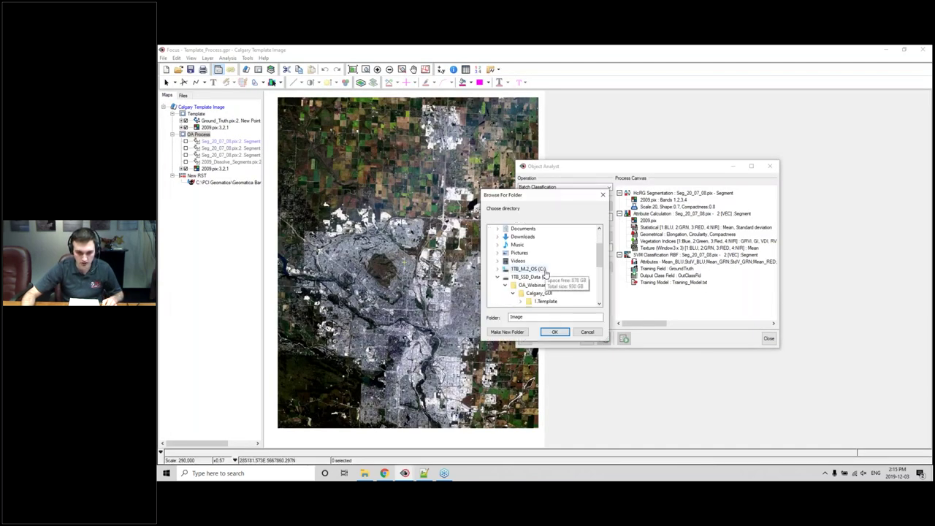
click(553, 277)
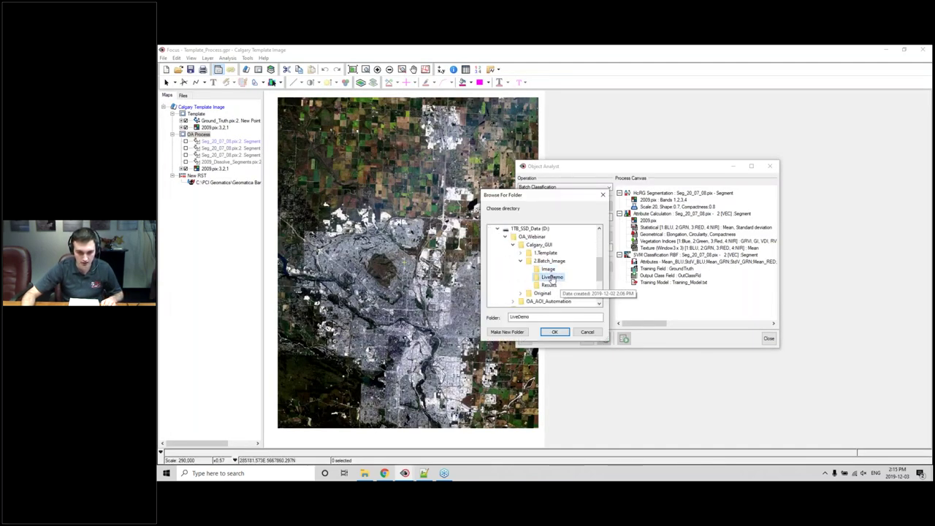
click(555, 333)
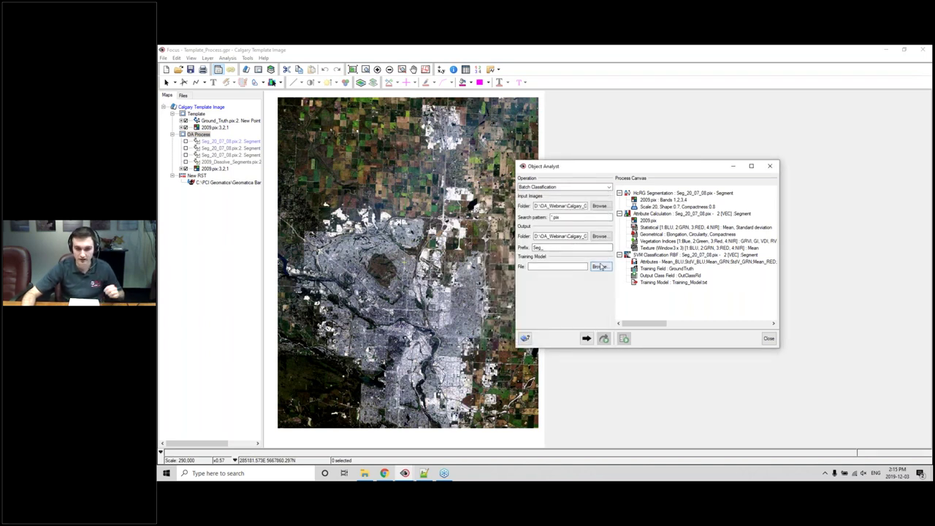
Step: Load Training_Model.txt from the 1.Template\Result folder as training model and add the batch classification to the process canvas
click(600, 266)
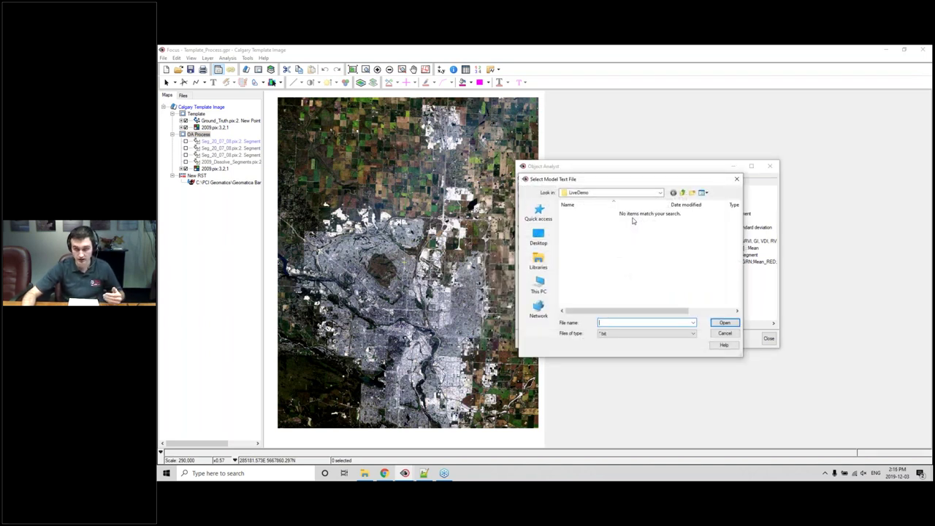
click(682, 193)
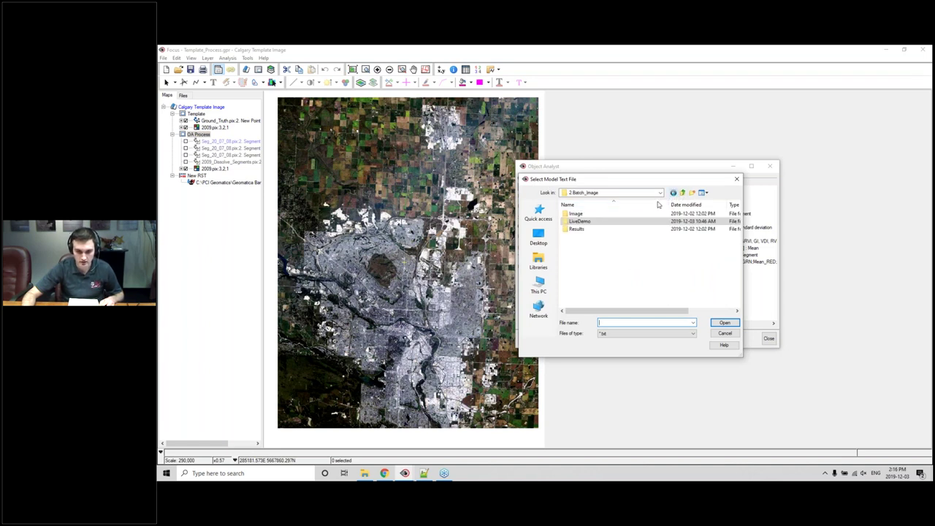
double_click(606, 213)
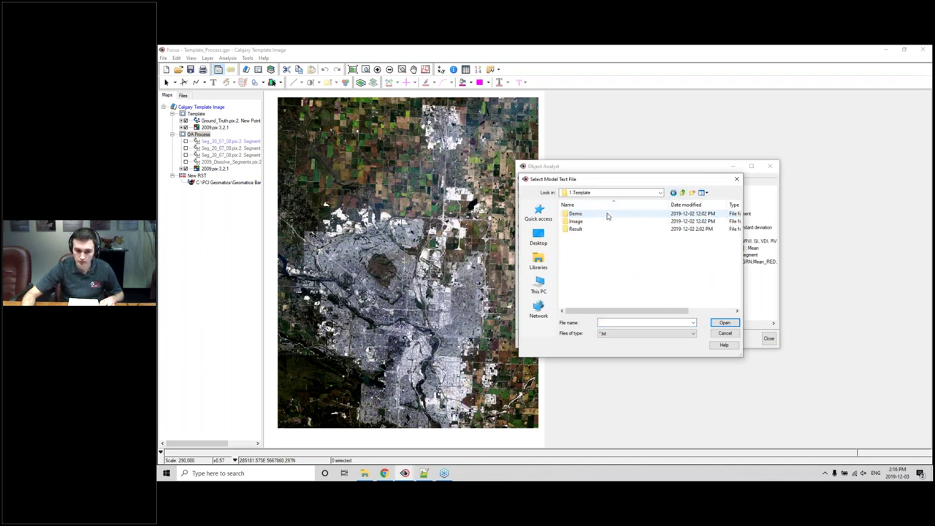
double_click(593, 231)
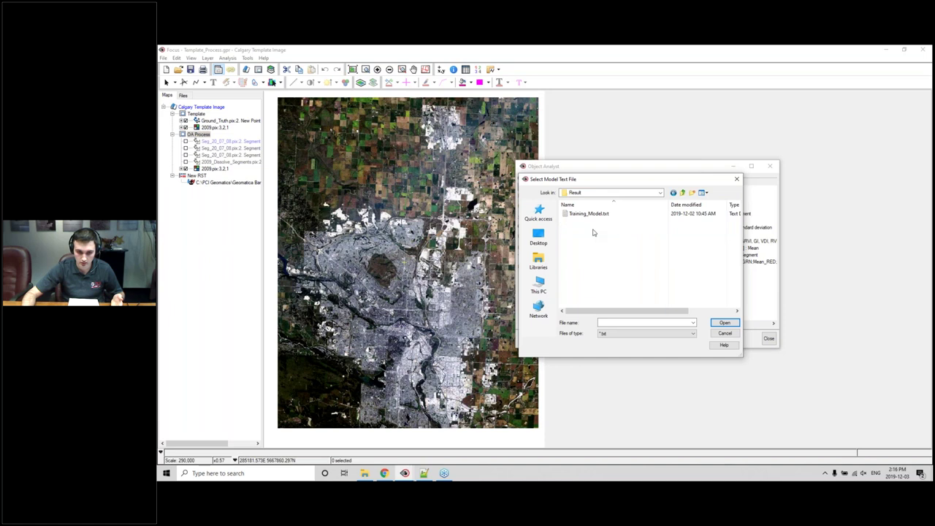
click(593, 214)
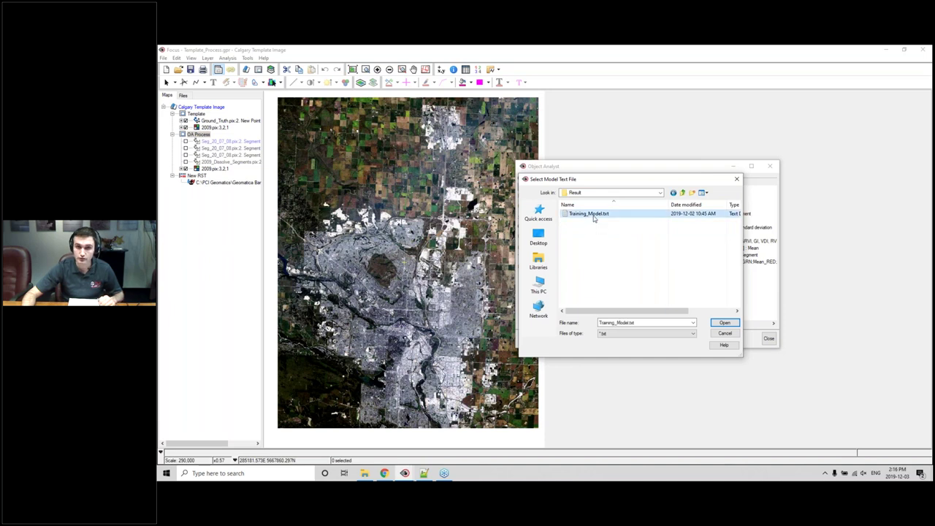
click(720, 323)
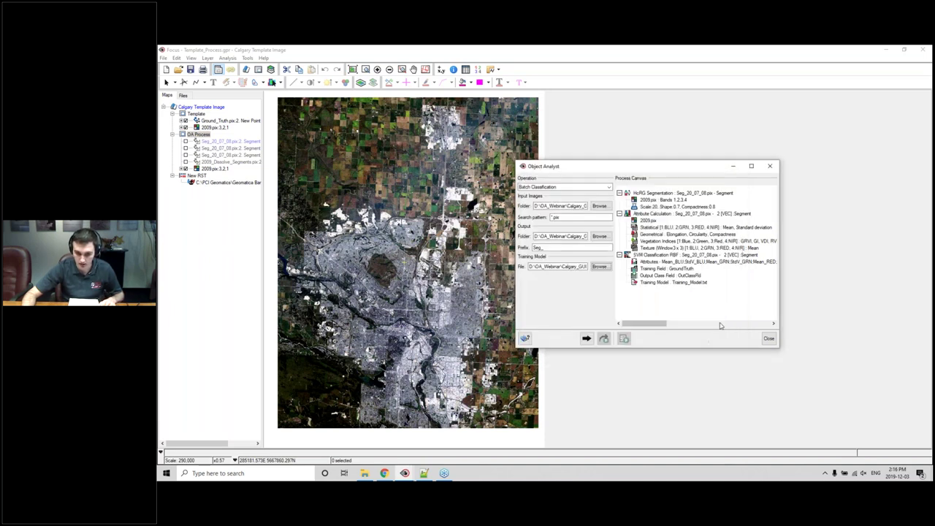
click(587, 339)
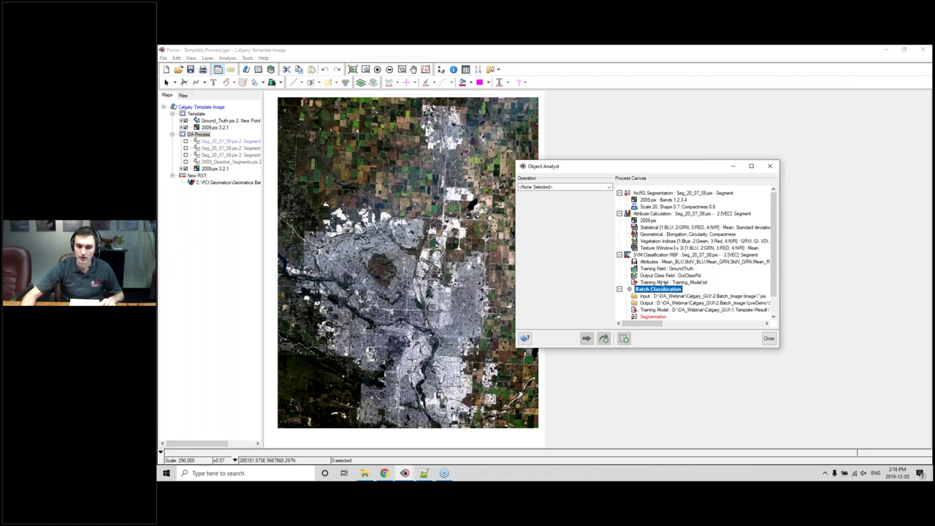
Step: Copy the template's segmentation operation into the Segmentation placeholder of the batch classification
scroll(662, 281, down, 2)
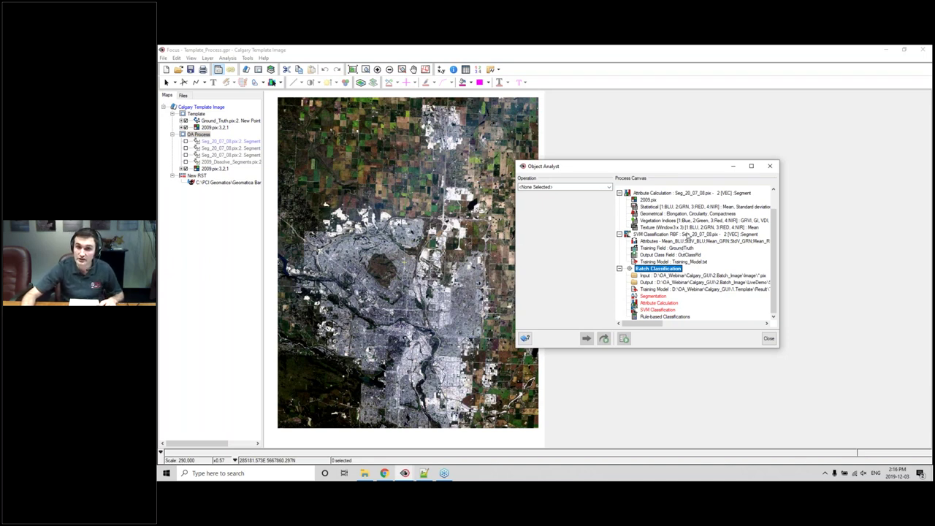
scroll(659, 206, up, 1)
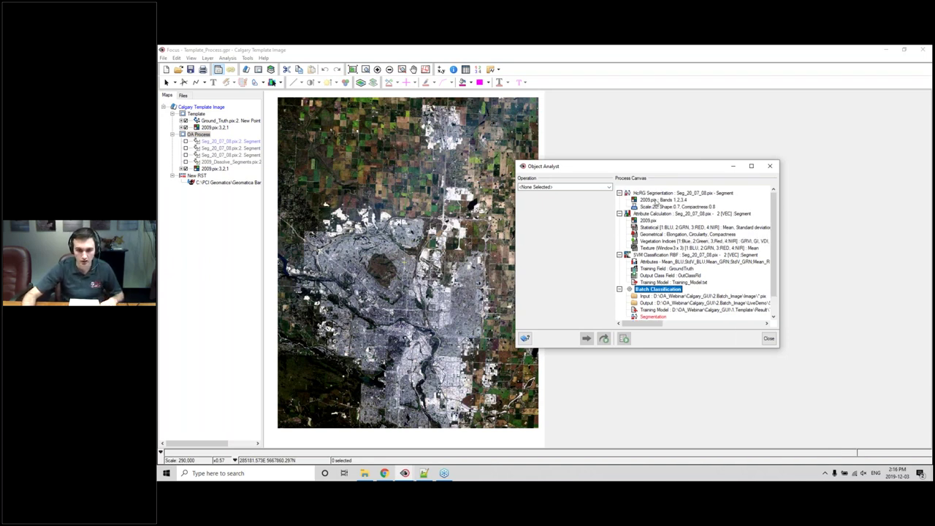
click(660, 193)
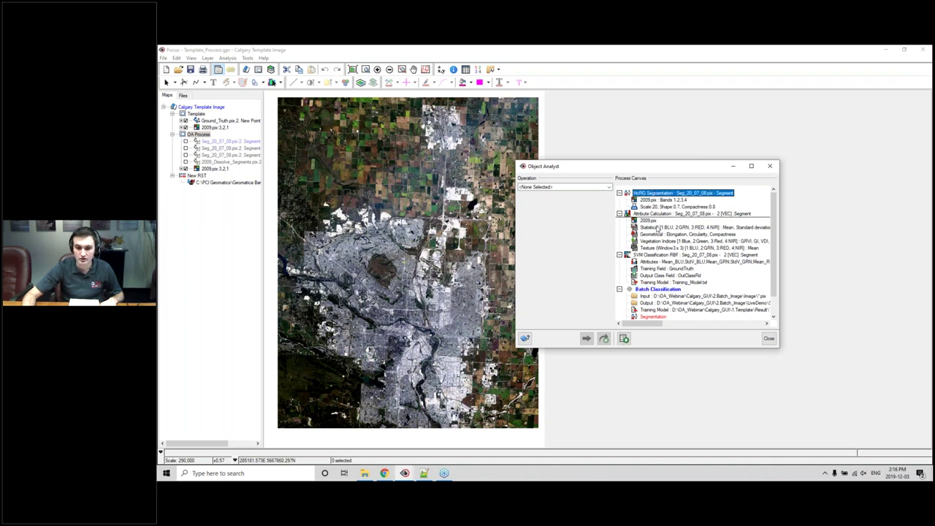
scroll(648, 314, down, 1)
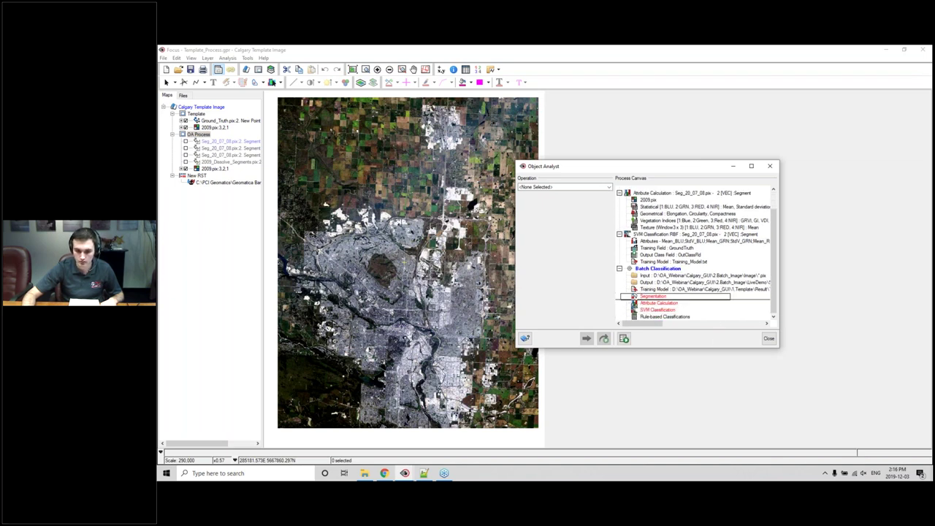
drag(655, 301, 654, 298)
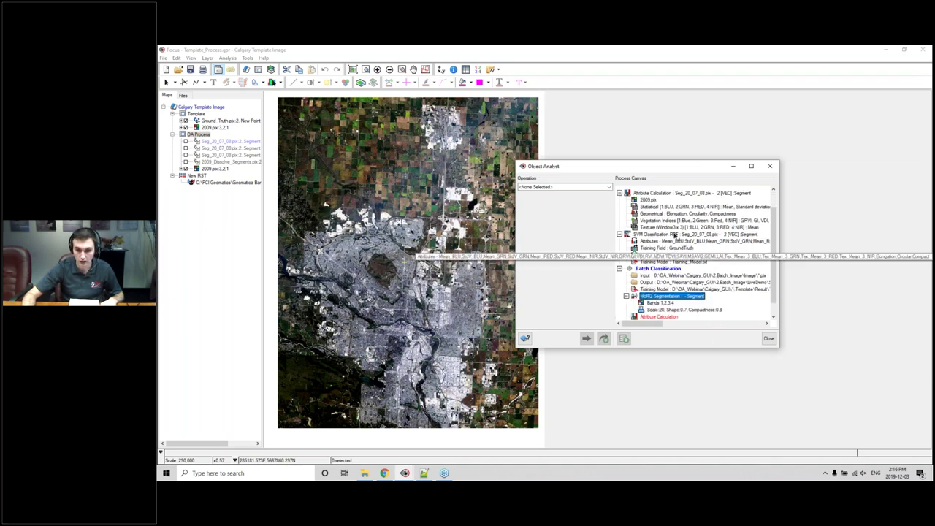
Step: Add the template's attribute calculation and SVM classification operations to the batch classification
right_click(665, 194)
mouse_move(723, 217)
click(797, 217)
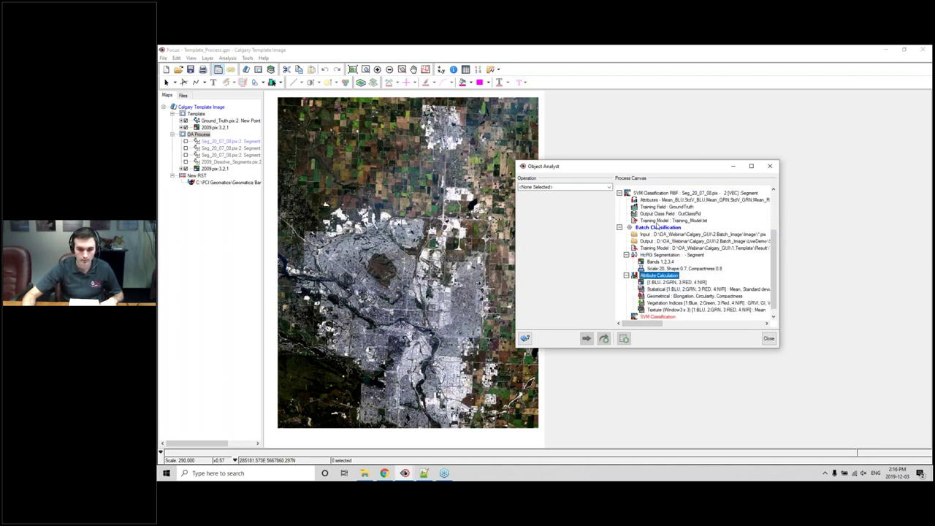
right_click(660, 193)
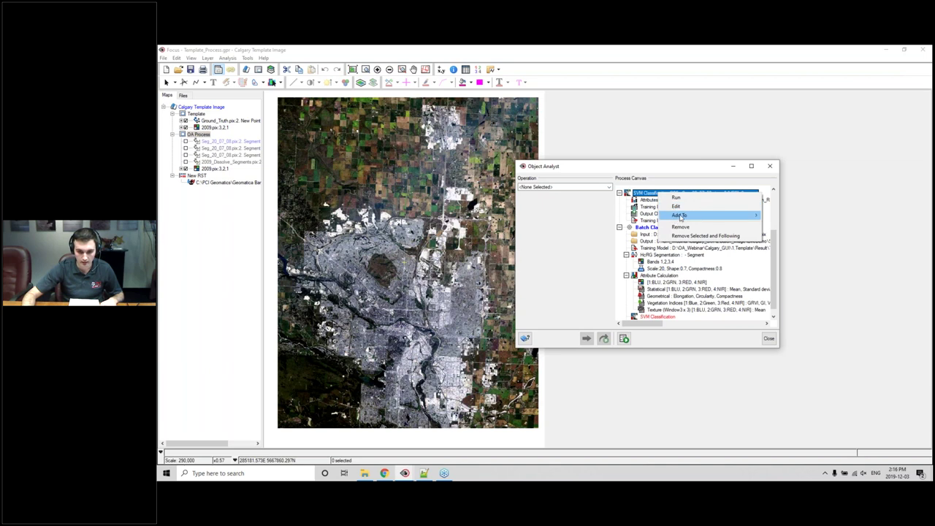
mouse_move(731, 216)
click(778, 216)
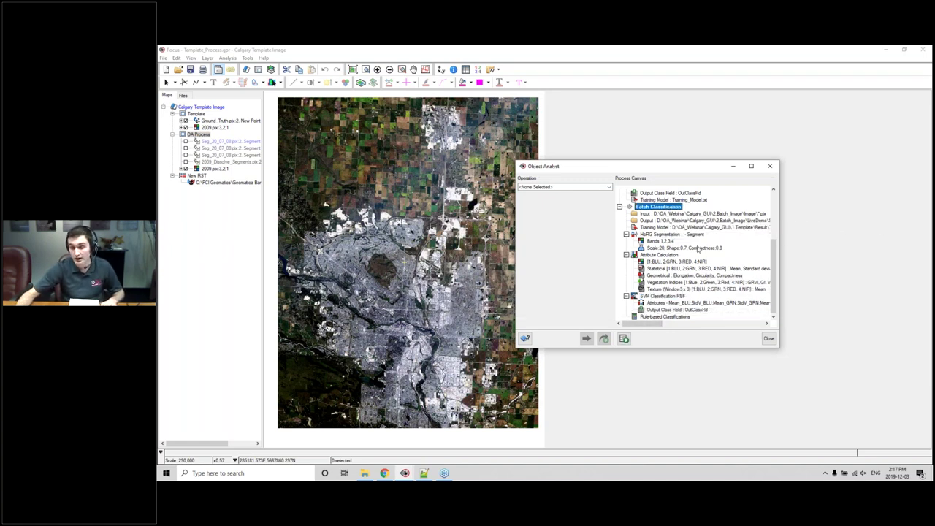
Step: Run the batch classification from the process canvas
right_click(661, 210)
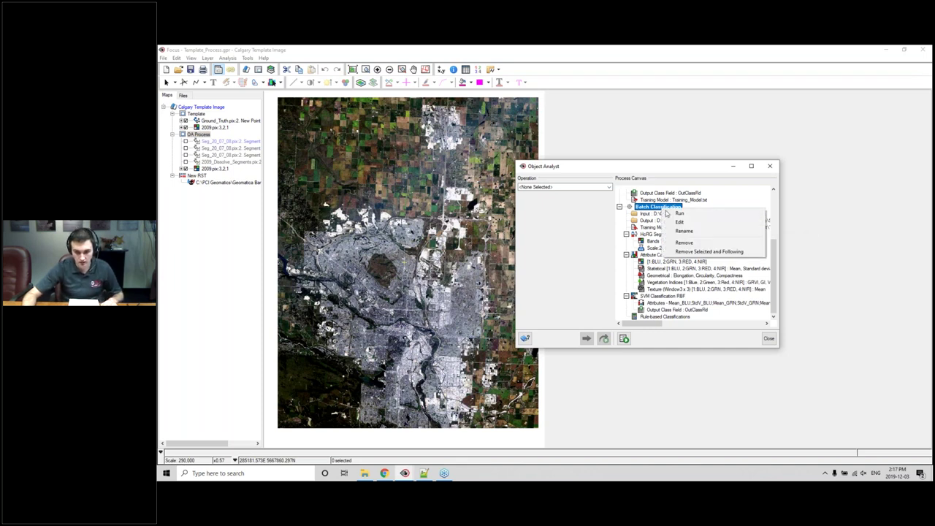
click(679, 214)
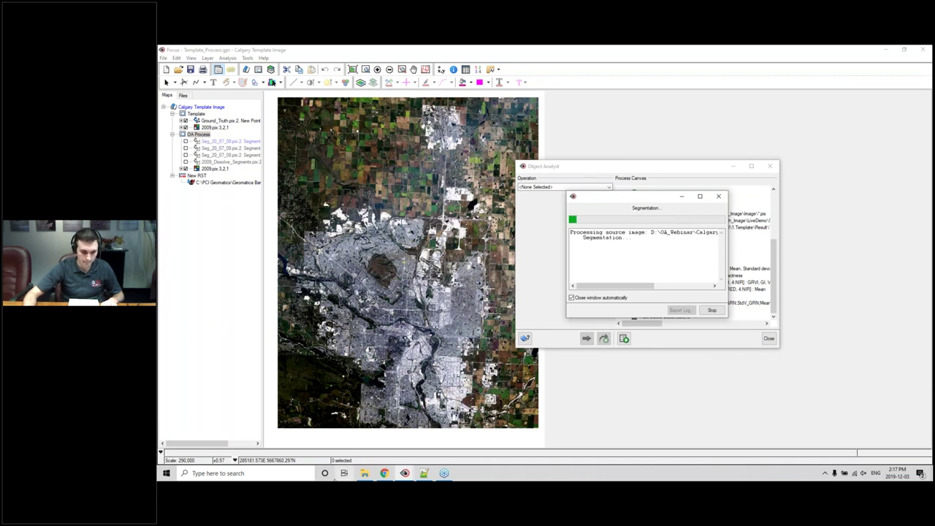
Step: Open Seg_1984.pix from the batch output folder Calgary_GUI\2.Batch_Image\LiveDemo through File Explorer in a new Focus project
click(364, 473)
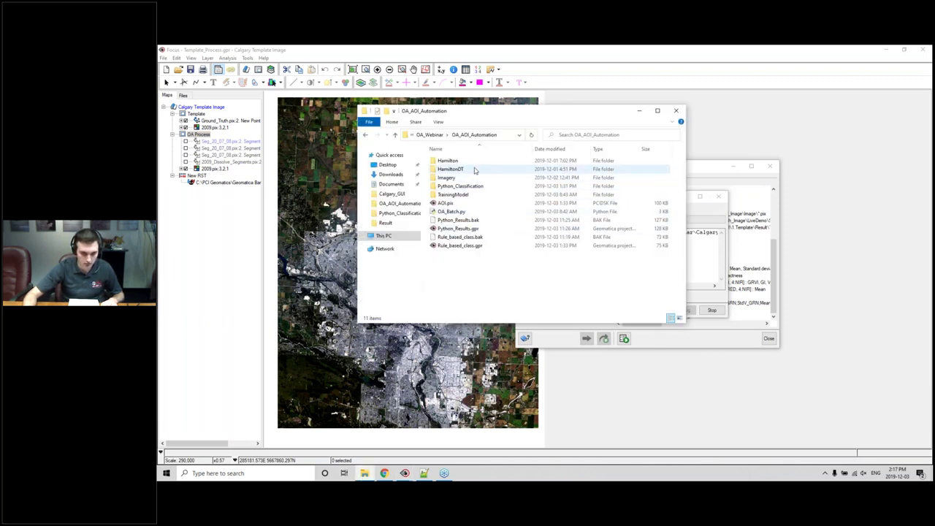
click(430, 135)
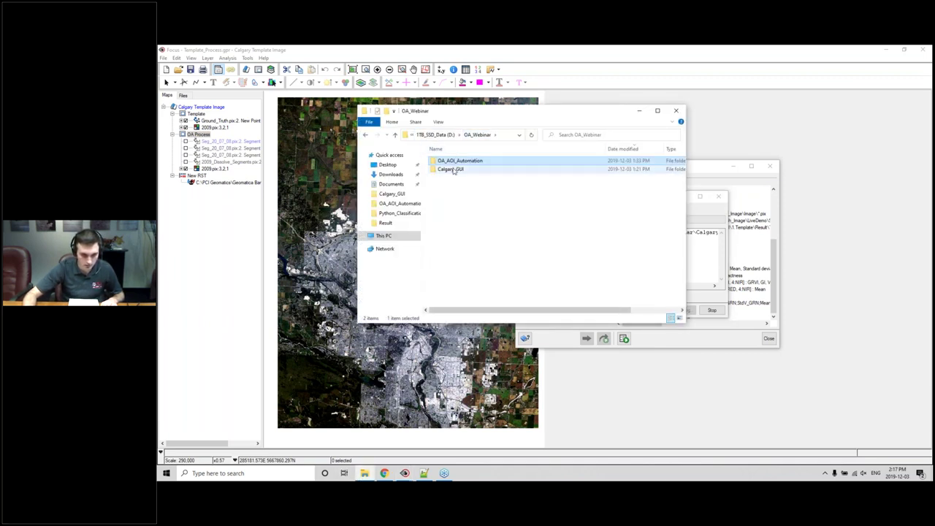
double_click(450, 168)
double_click(453, 170)
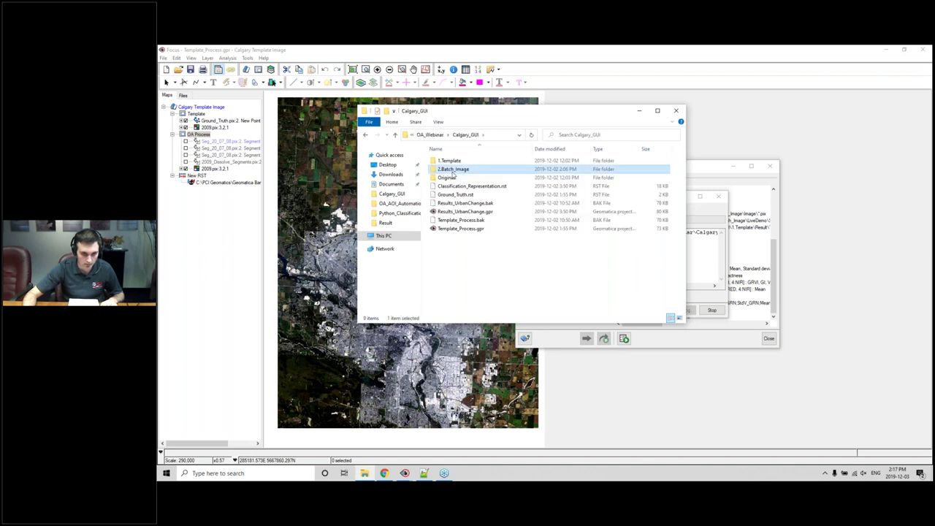
double_click(455, 170)
drag(495, 117, 361, 138)
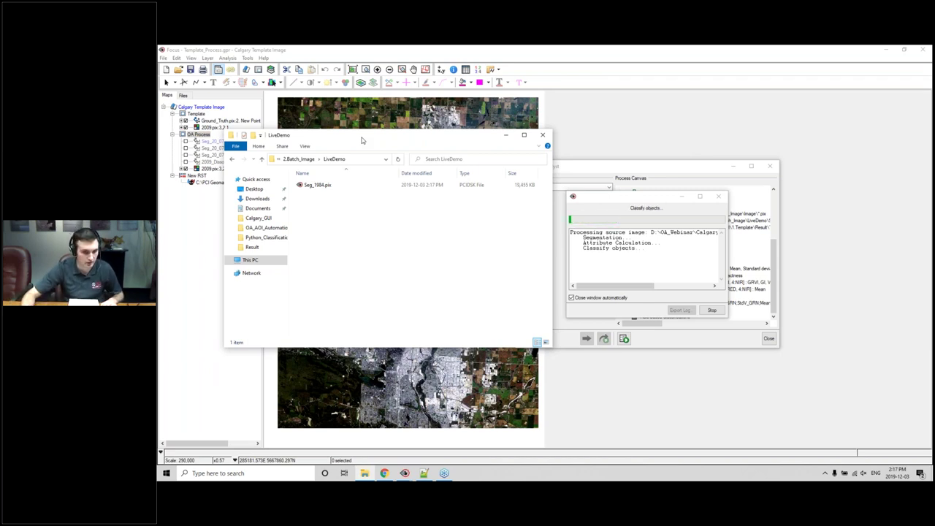
click(332, 186)
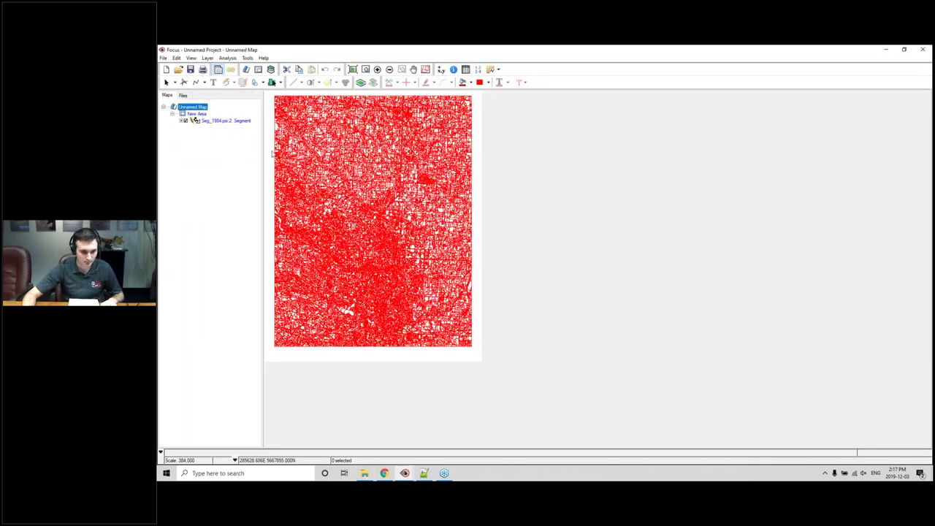
Step: Generate unique-value styles with varied colours for the Seg_1984.pix segment layer based on its output class field in the Representation Editor
click(221, 122)
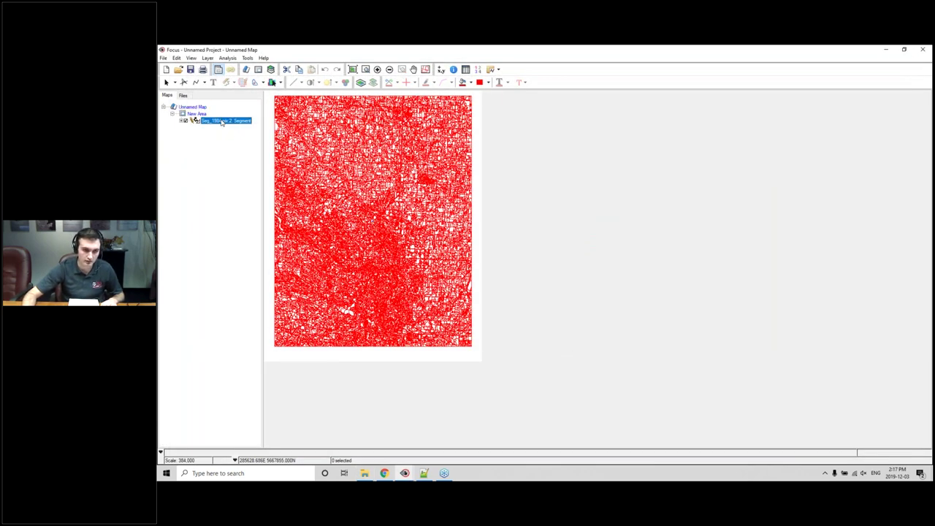
right_click(221, 121)
click(261, 245)
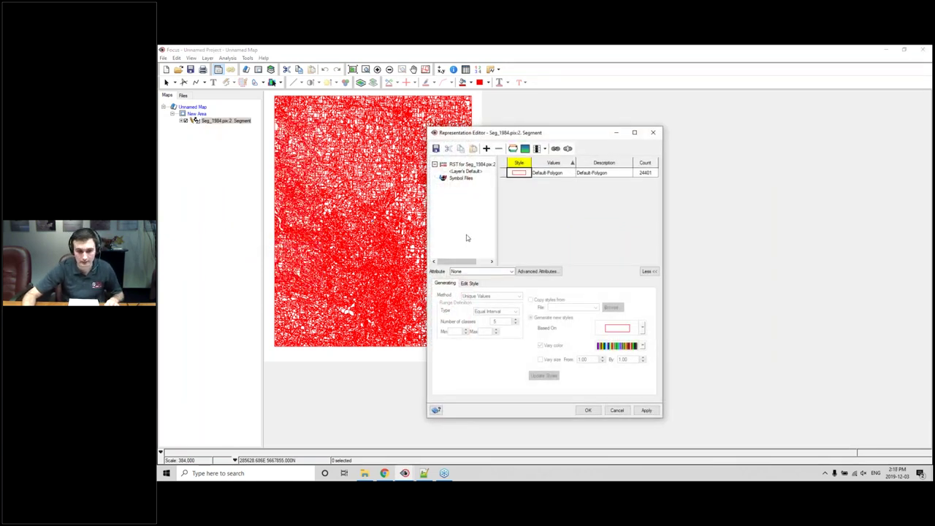
click(460, 274)
click(467, 280)
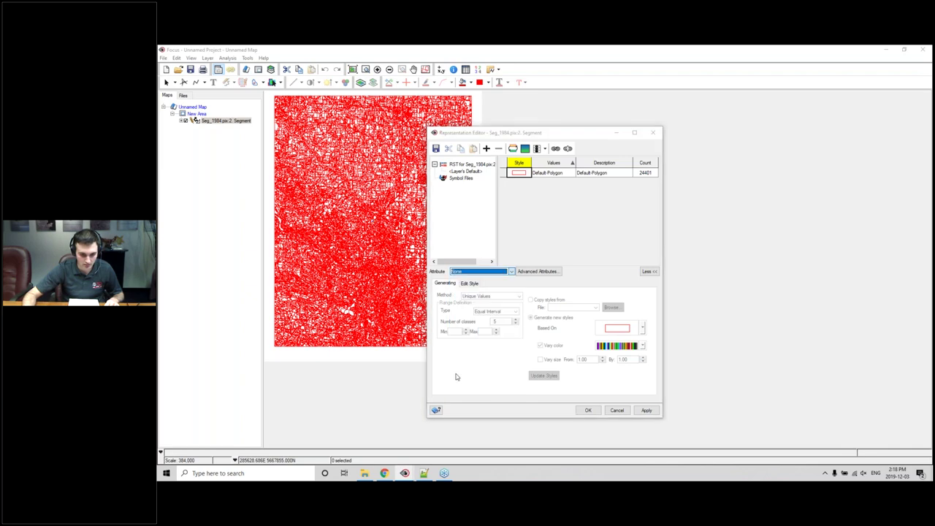
click(479, 271)
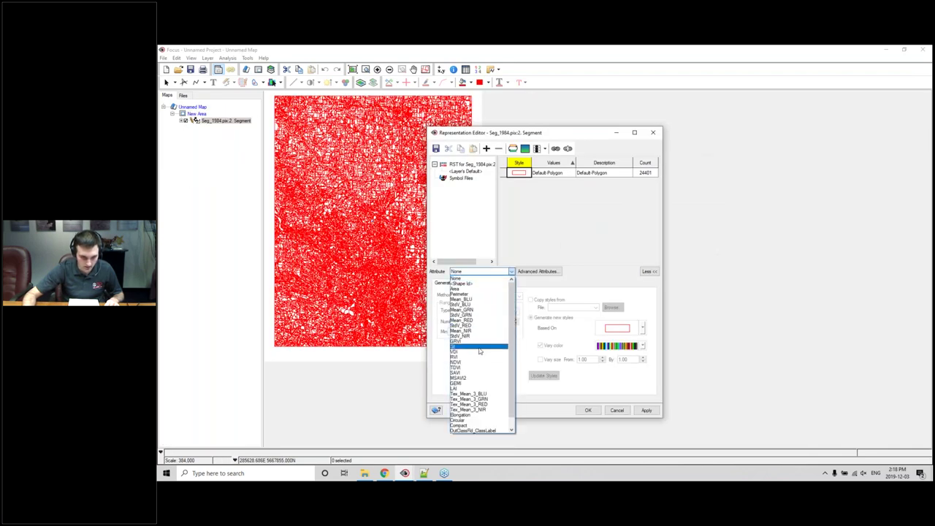
click(466, 425)
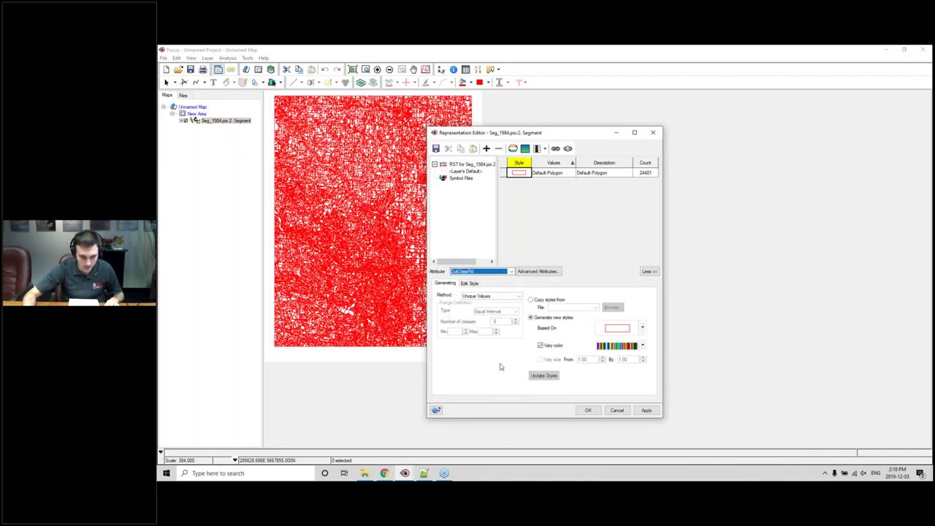
click(541, 376)
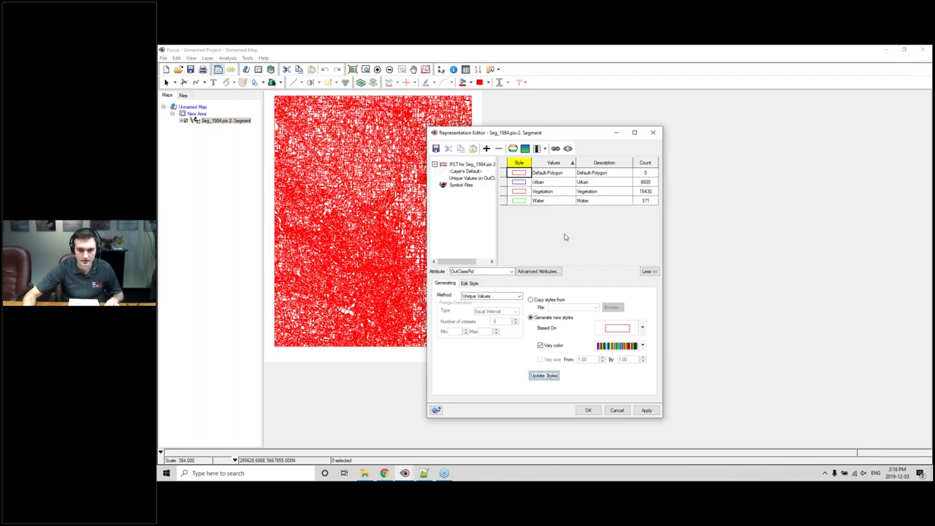
Step: Link Classification_Representation.rst from the Calgary_GUI folder to the Seg_1984.pix segment layer and apply the representation
click(555, 149)
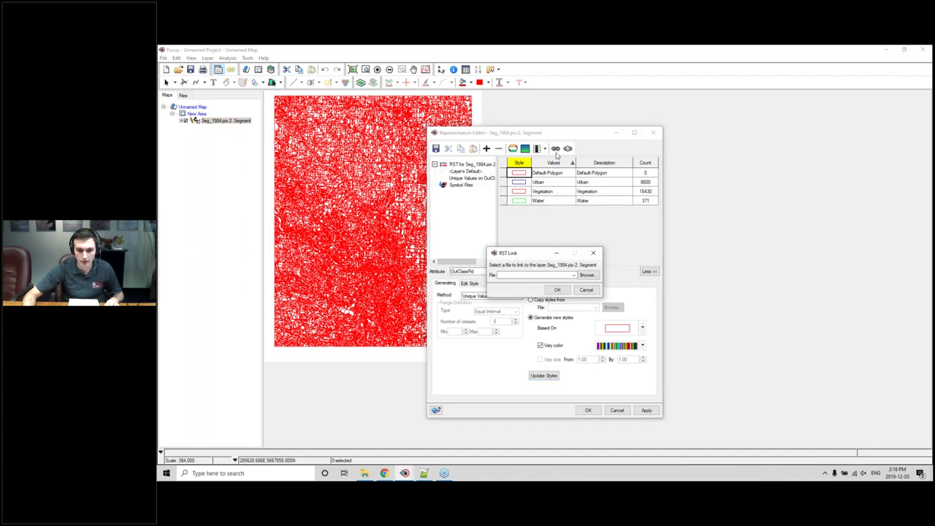
click(587, 275)
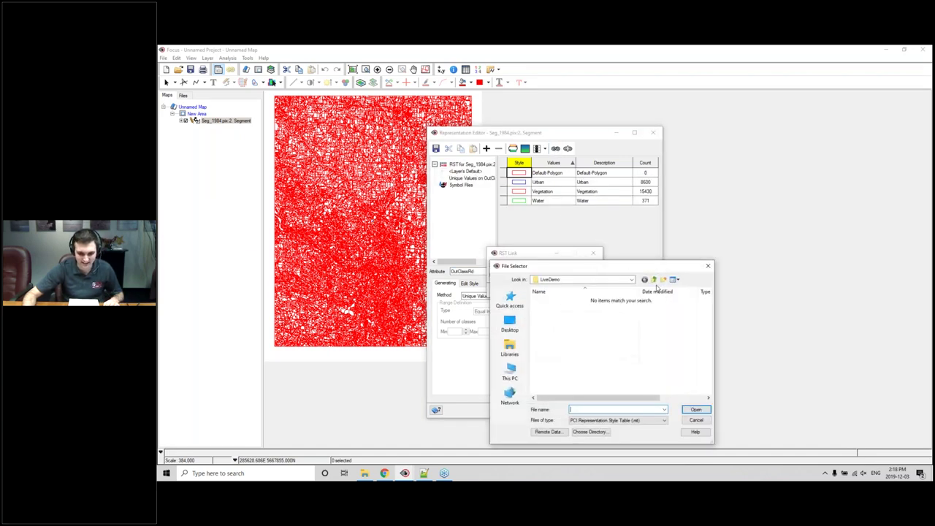
click(654, 280)
double_click(567, 316)
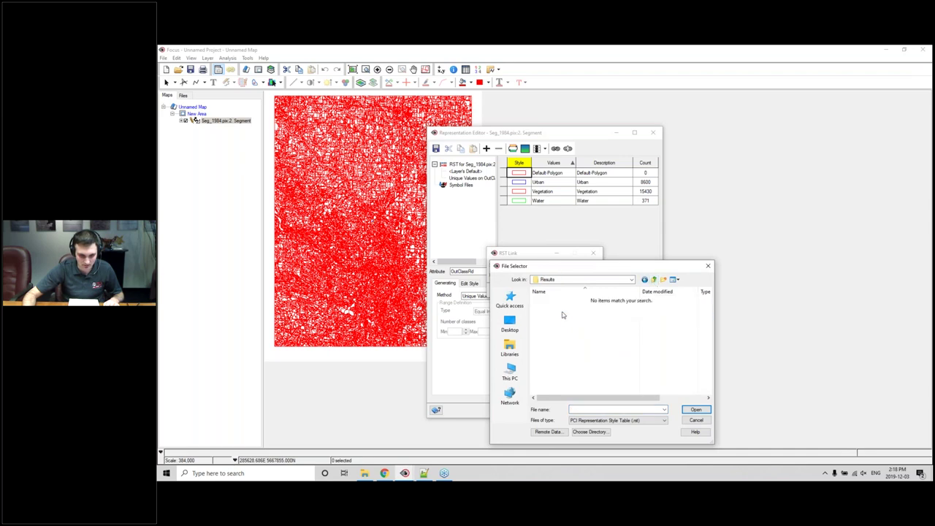
click(654, 279)
click(654, 279)
click(594, 327)
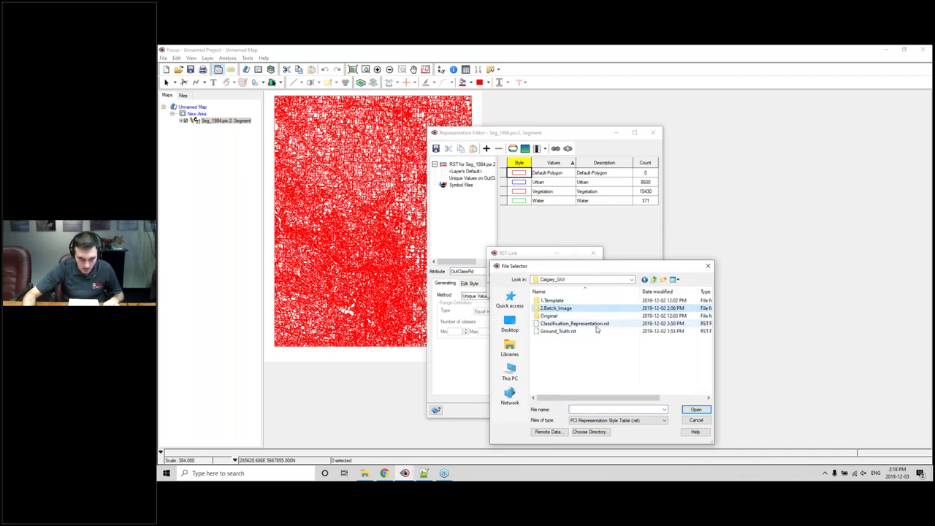
double_click(597, 329)
click(558, 290)
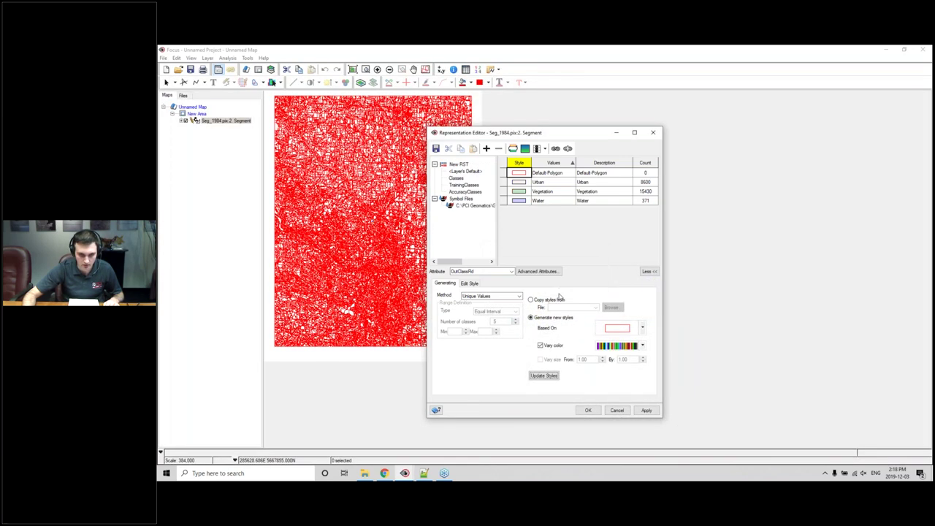
click(588, 410)
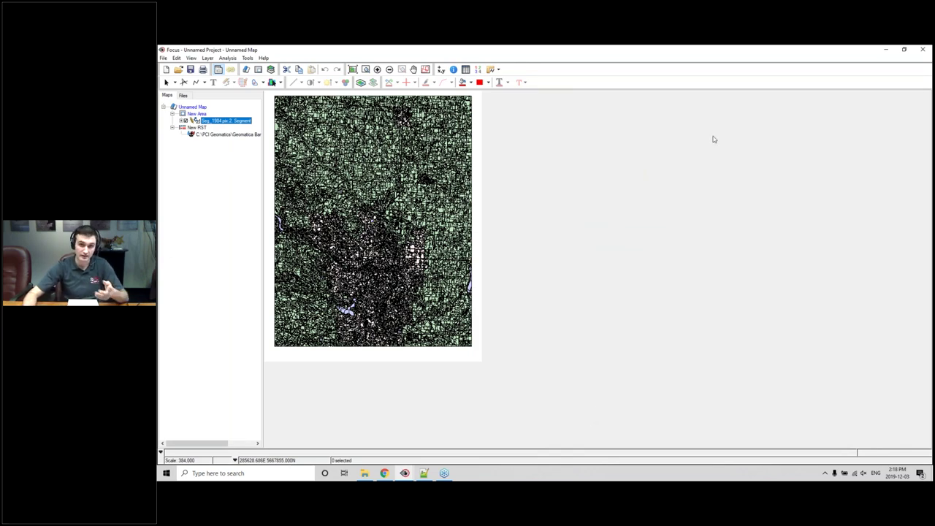
Step: Switch to the Results_UrbanChange project and show only the 1984 dissolved segments over the 2009 image
click(887, 50)
mouse_move(409, 476)
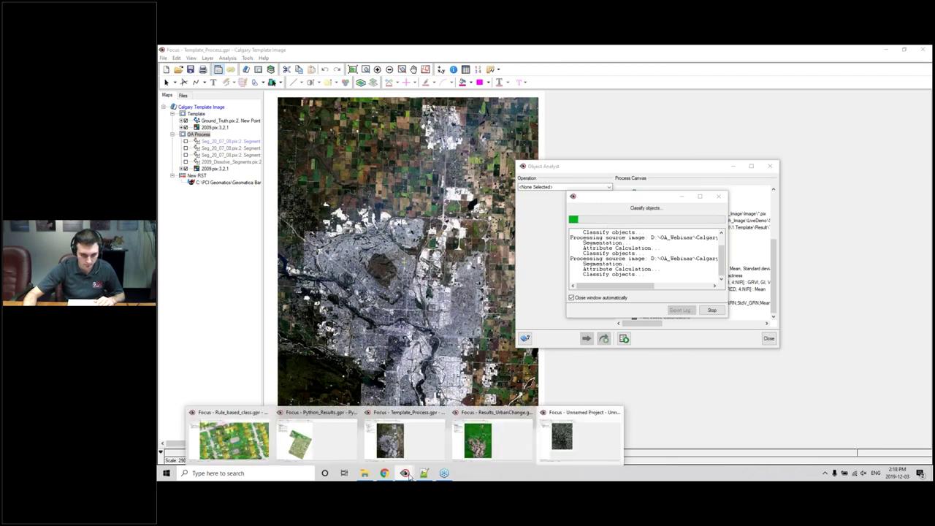
click(422, 475)
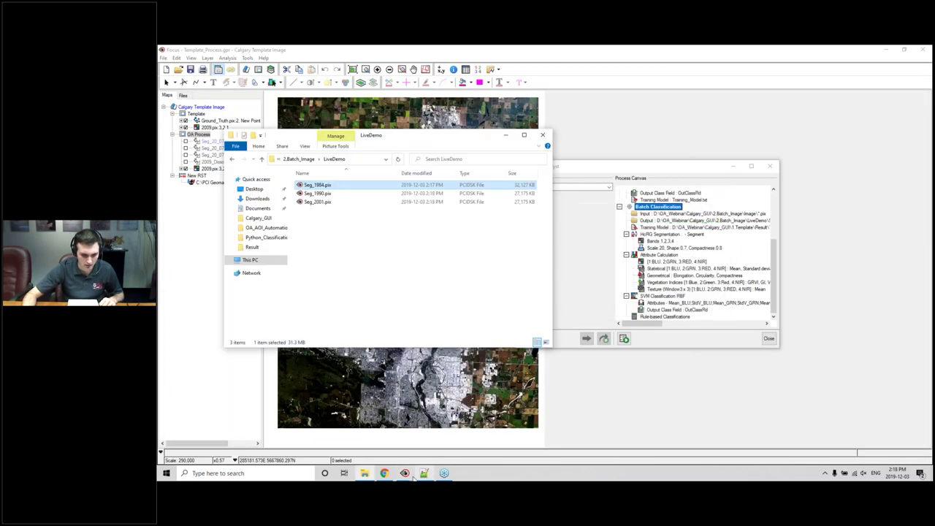
click(482, 444)
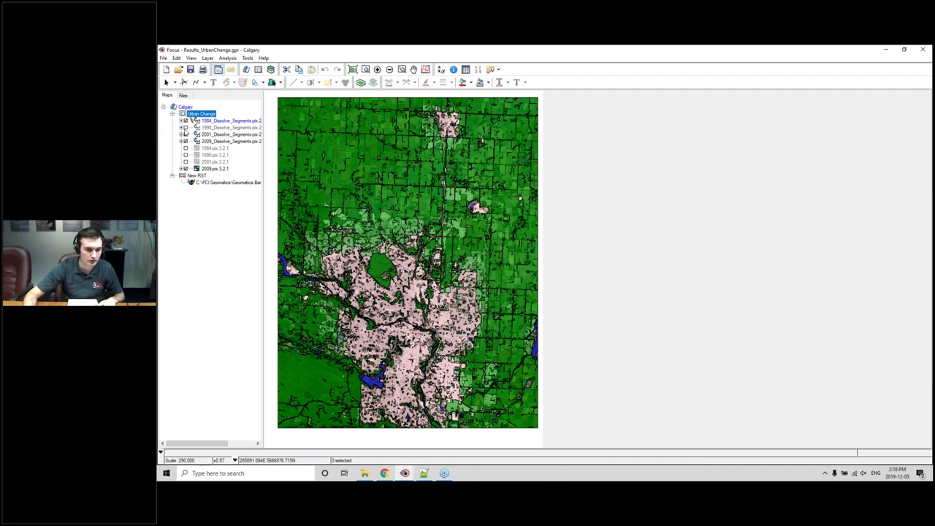
click(185, 127)
click(184, 134)
click(184, 141)
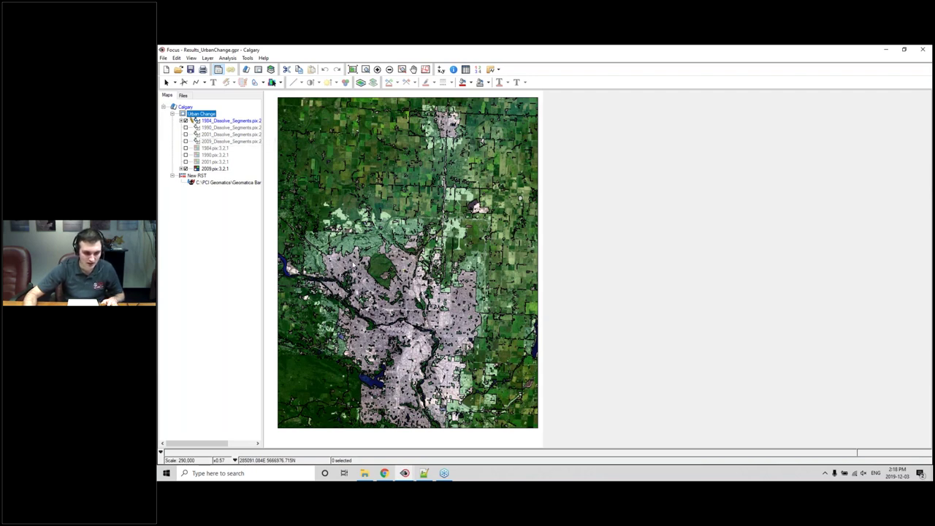
Step: Compare Calgary's urban growth up close by showing the 1990, 2001 and 2009 dissolved segments one after another
scroll(353, 264, up, 1)
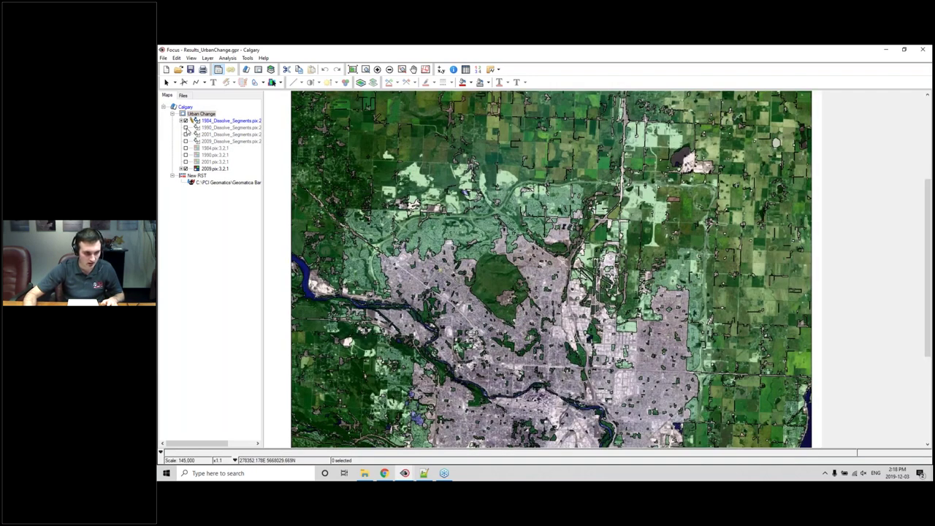
click(185, 128)
click(185, 121)
click(185, 134)
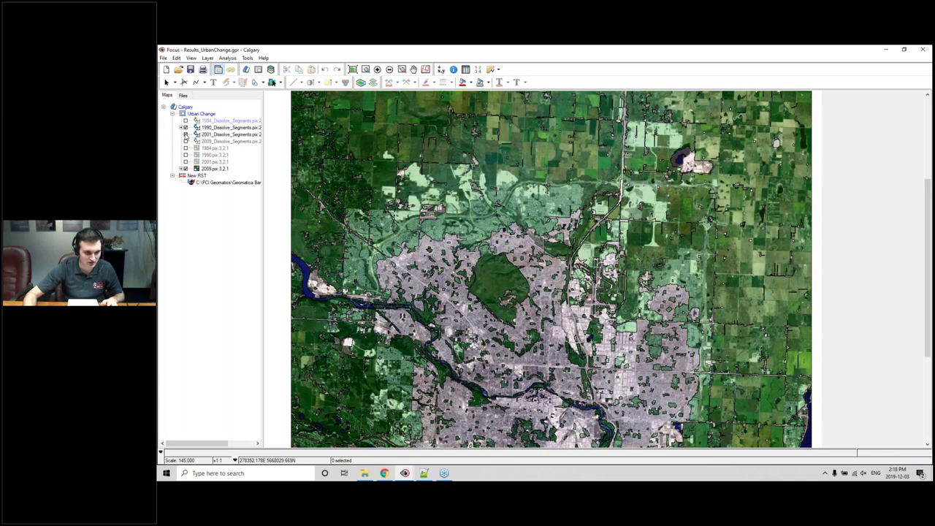
click(185, 141)
click(186, 128)
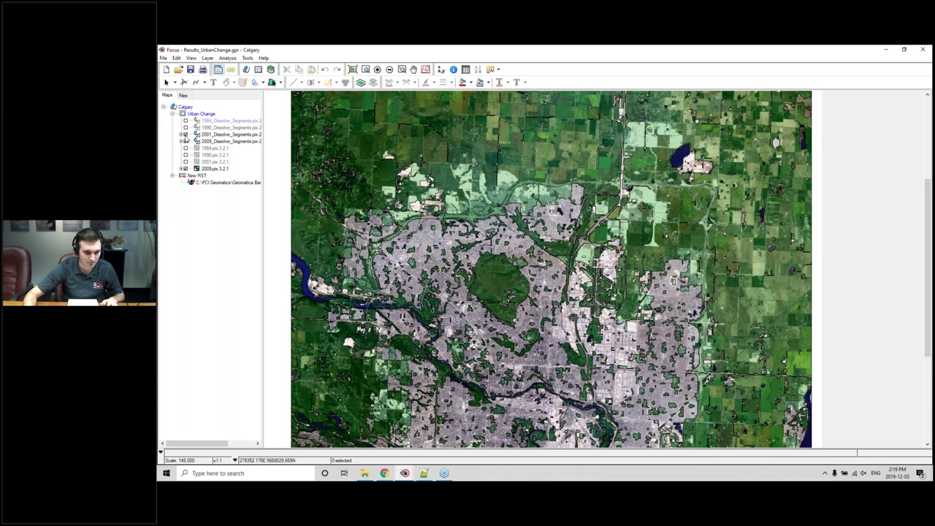
click(185, 134)
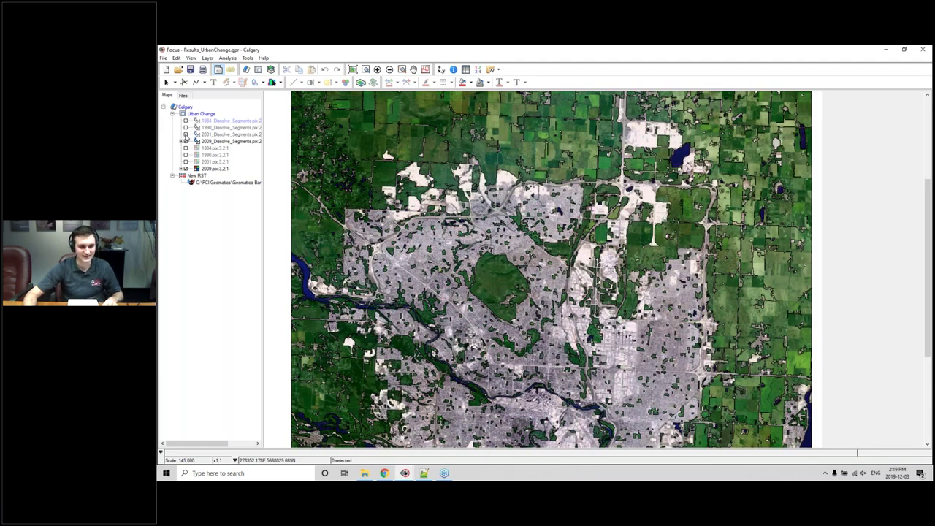
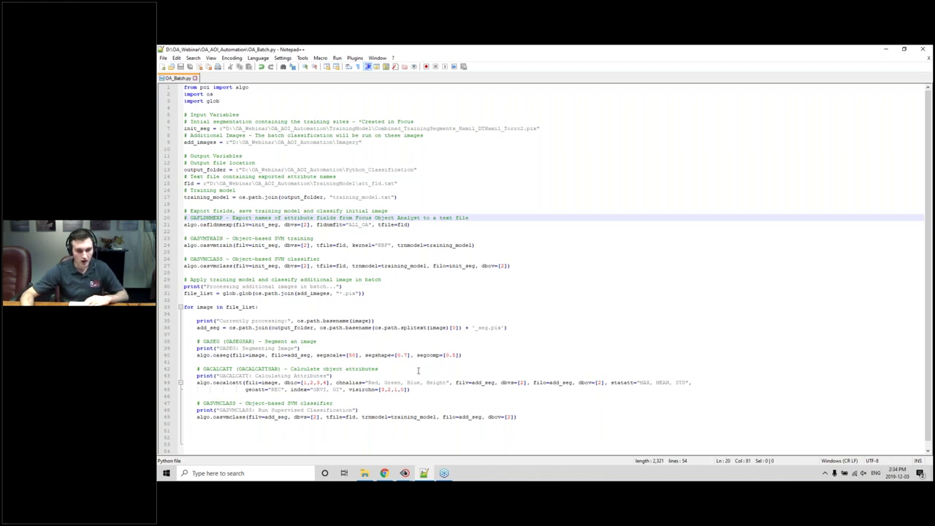
Step: Examine the segmentation (OASEG) and attribute calculation (OACALCATT) calls in the image loop of OA_Batch.py
click(326, 356)
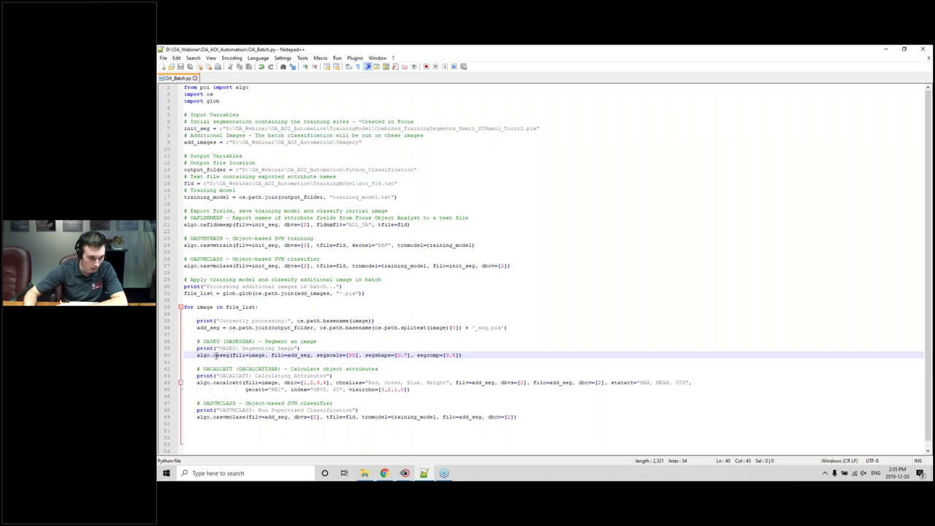
drag(205, 369, 281, 369)
click(300, 382)
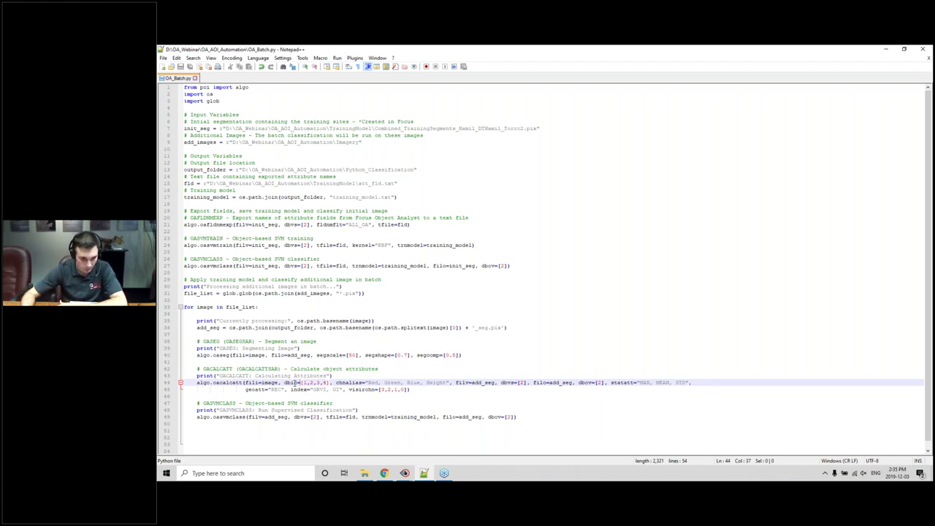
click(372, 383)
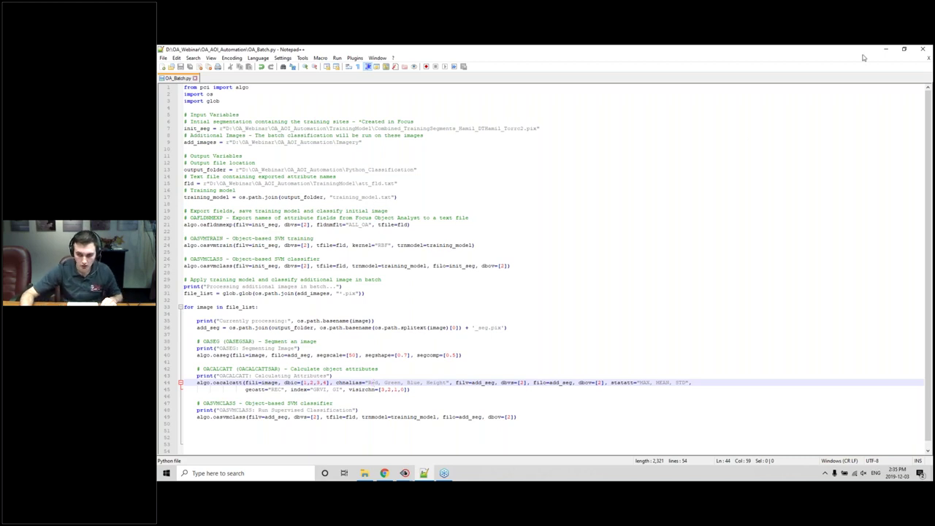
Step: Switch from the script to the Python_Results project in Focus and expand the classes of the downtown Hamilton segmentation layer
click(889, 50)
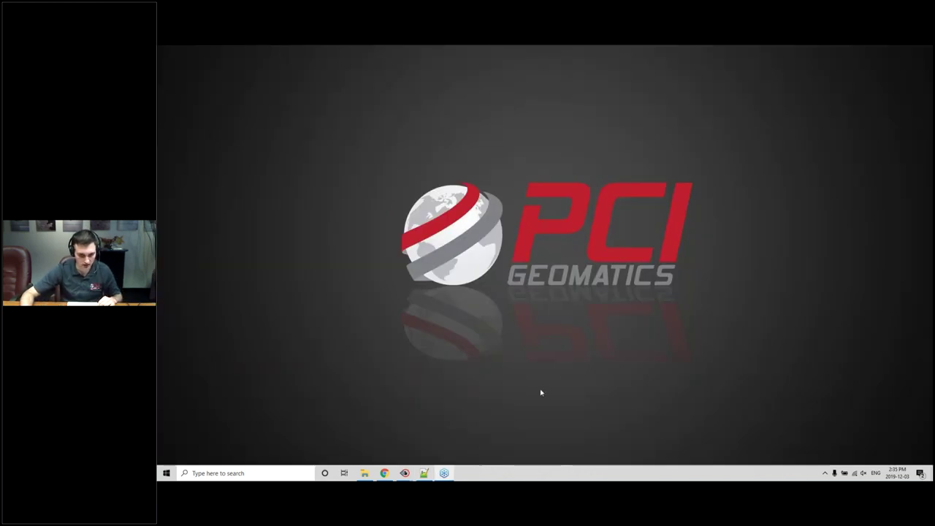
mouse_move(410, 476)
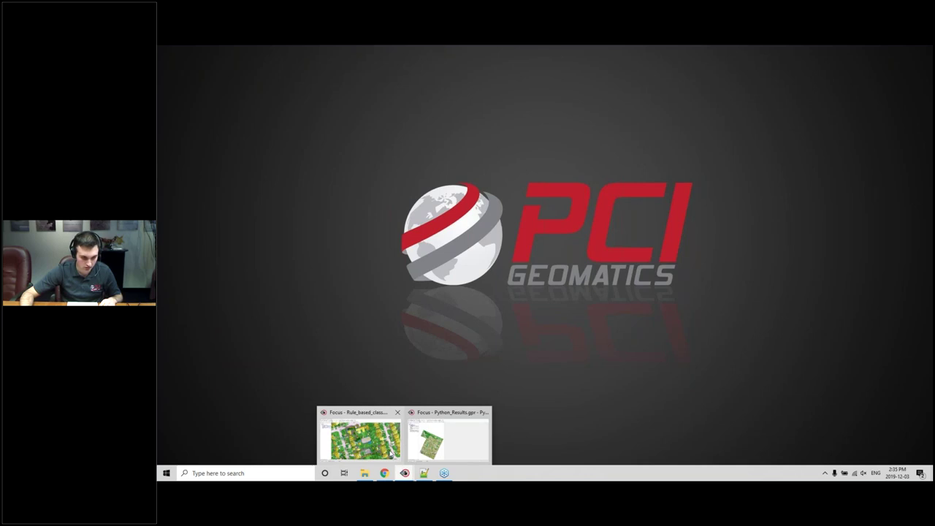
click(447, 438)
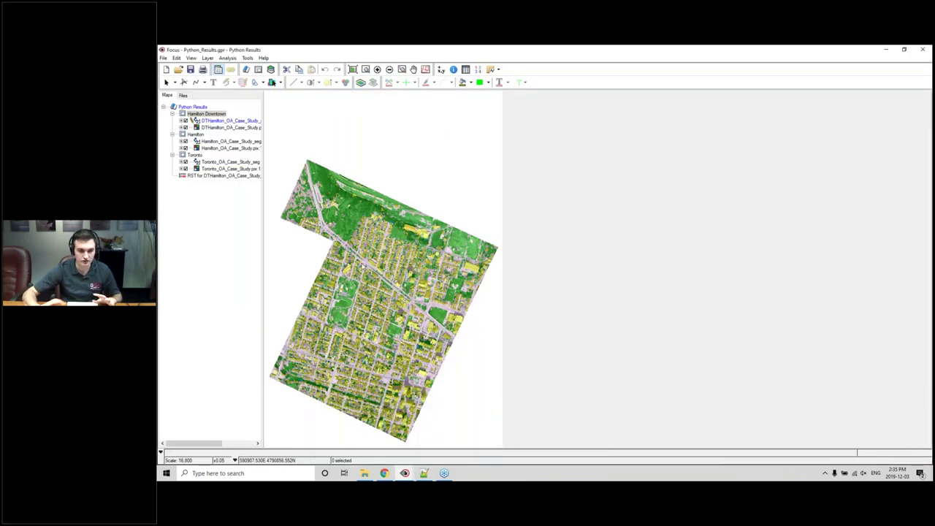
click(182, 120)
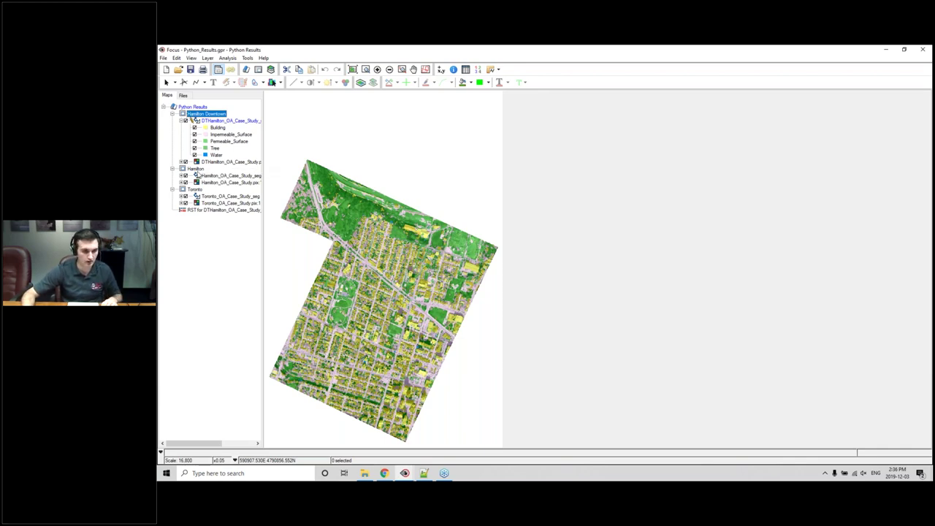
Step: View the classified Hamilton and Toronto maps one after another and put the Python_Results project away
click(195, 170)
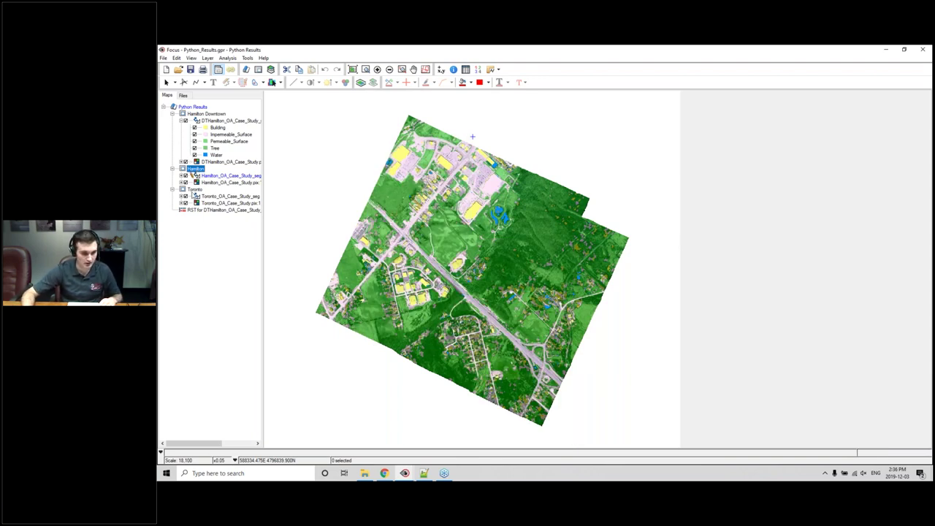
click(194, 190)
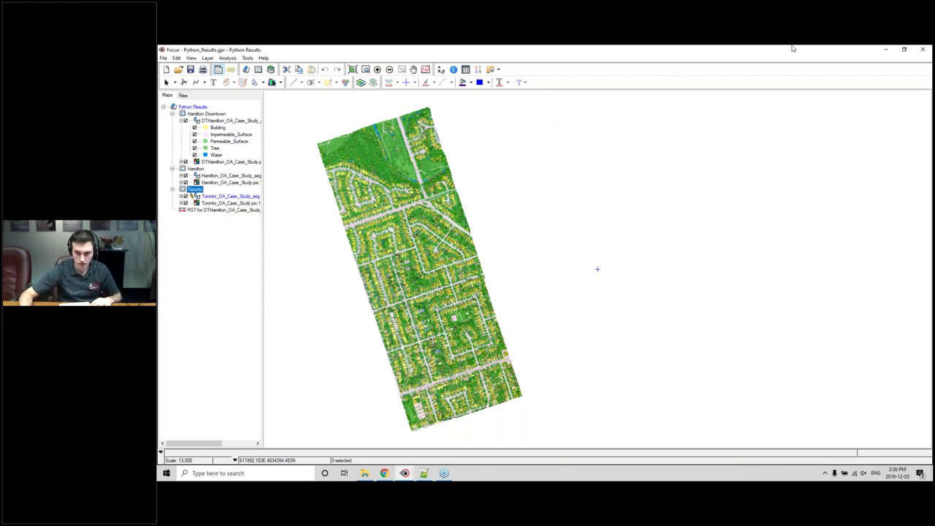
click(888, 49)
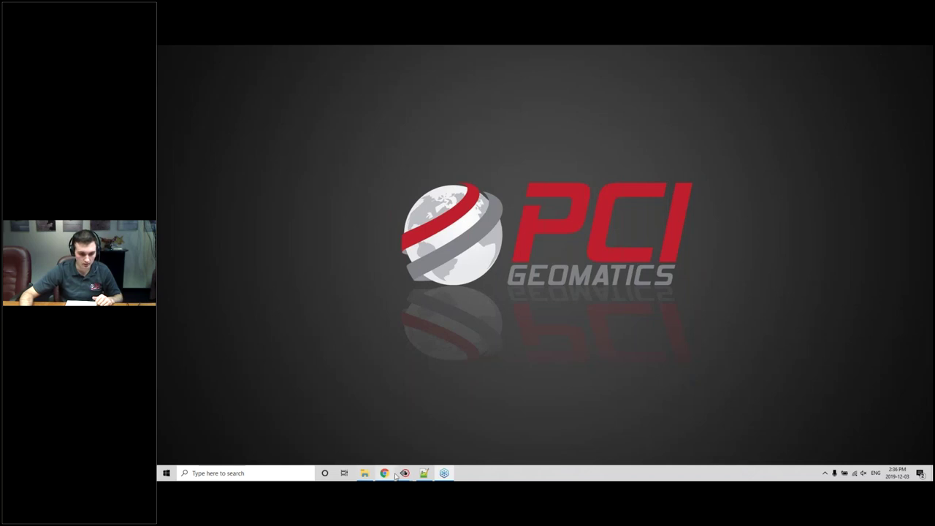
Step: Switch to the Rule_based_class project in Focus and start an Object Analyst rule-based classification
mouse_move(404, 473)
click(382, 451)
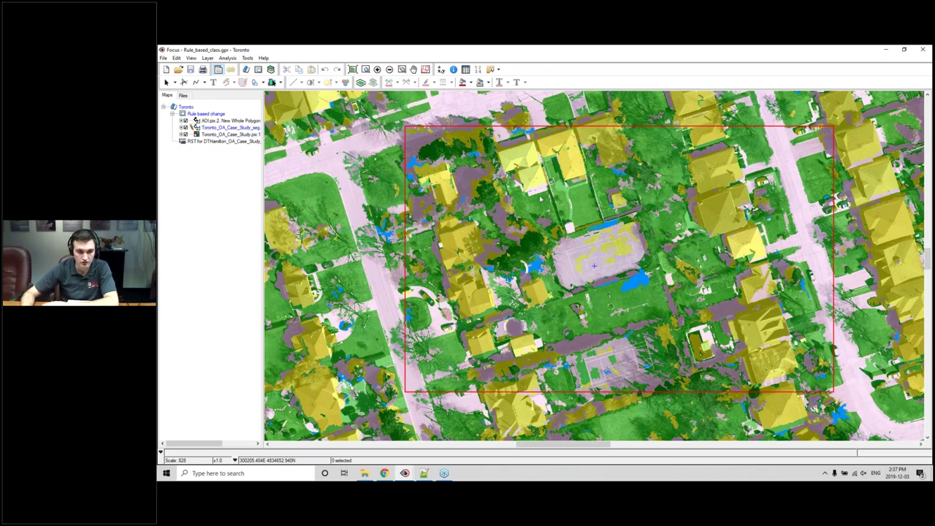
click(224, 58)
click(235, 79)
click(277, 140)
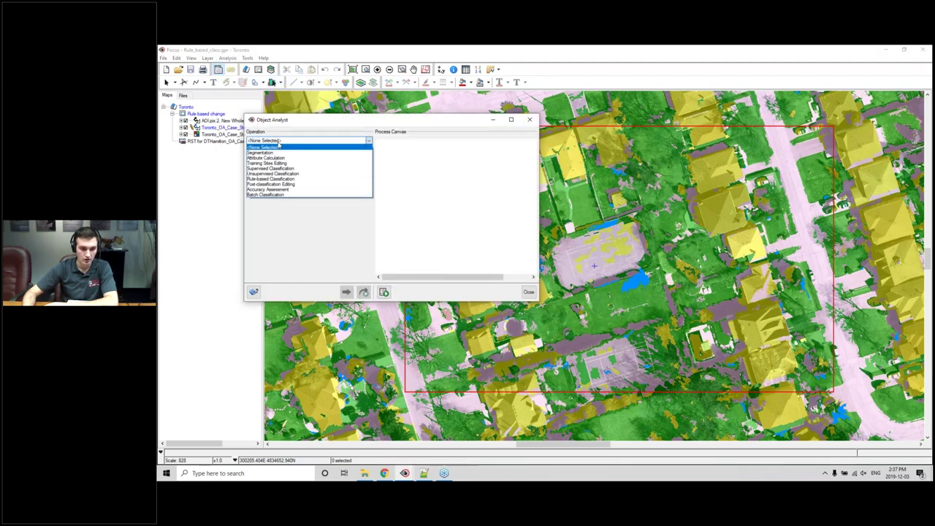
click(274, 181)
Step: Choose the segmented vector layer of Toronto_OA_Case_Study_seg.pix as the layer to reclassify
click(360, 160)
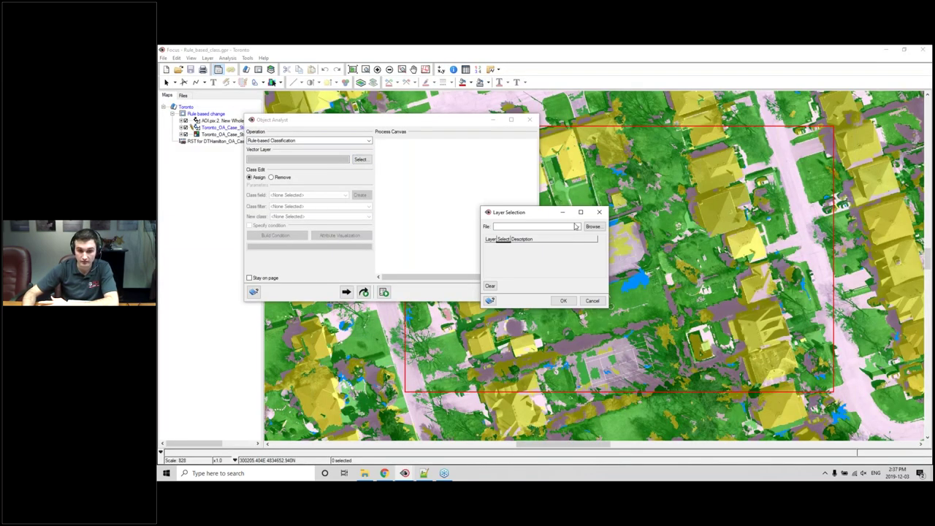
click(576, 228)
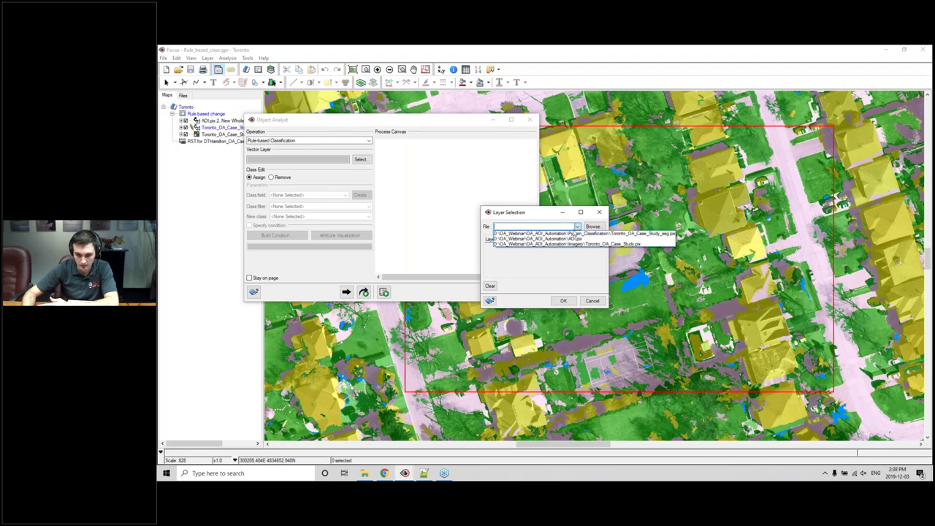
click(576, 233)
click(503, 246)
click(562, 302)
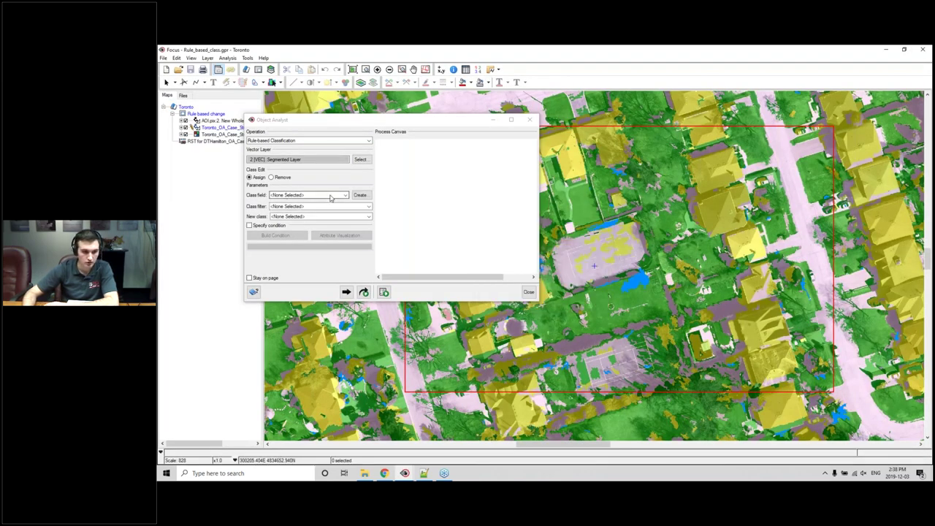
Step: Set the rule to use the Class field, filter on Building and assign the new class Impermeable_Surface
click(344, 195)
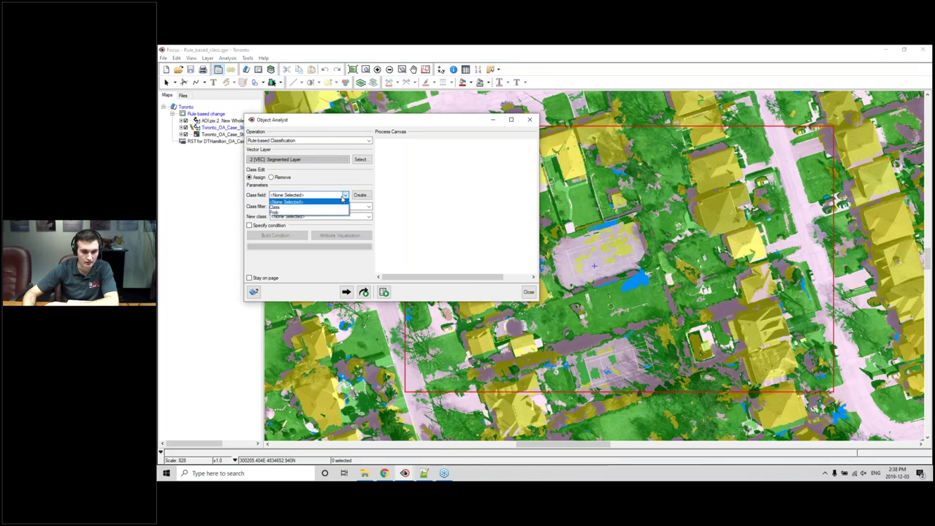
click(334, 207)
click(322, 207)
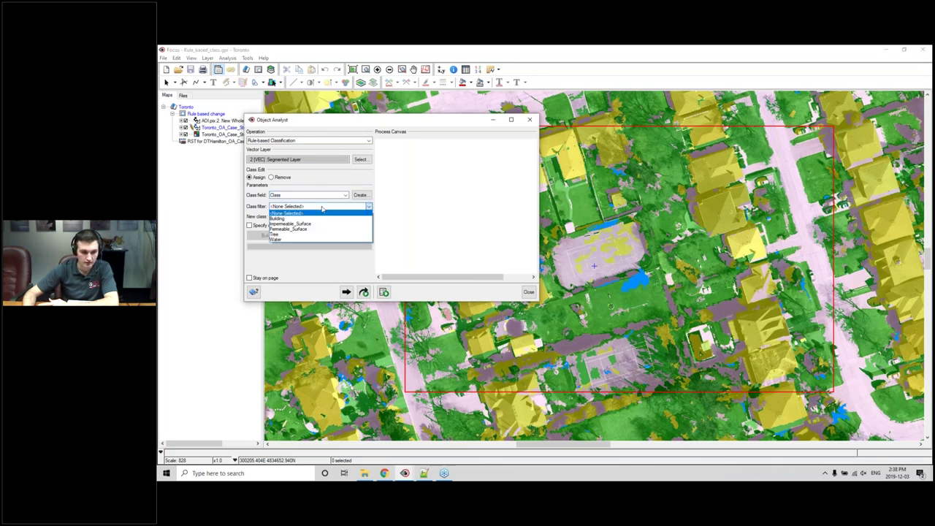
click(322, 219)
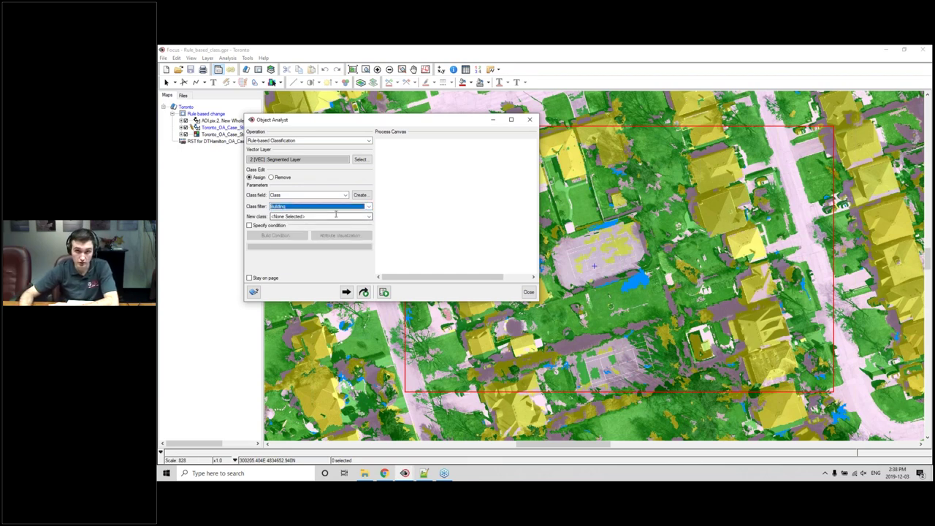
click(368, 217)
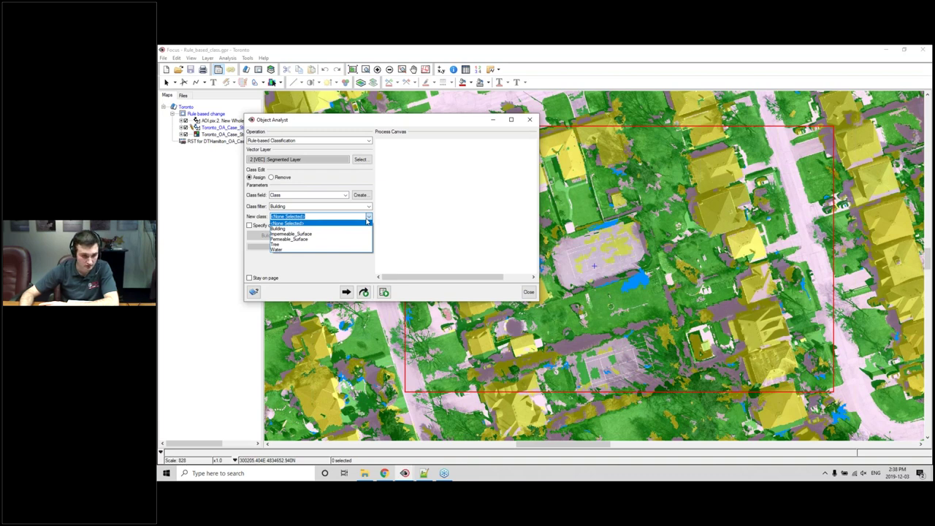
click(361, 233)
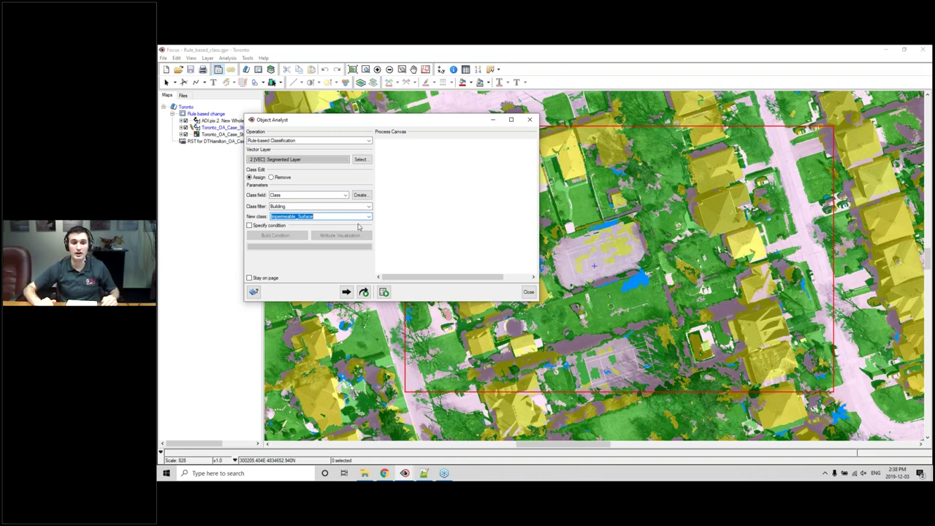
Step: Enable a condition for the rule and visualize the Building class by the Max_Height attribute, keeping the dialogs clear of the study area
click(250, 225)
click(343, 237)
drag(407, 121, 296, 199)
drag(511, 220, 691, 121)
click(696, 137)
click(693, 149)
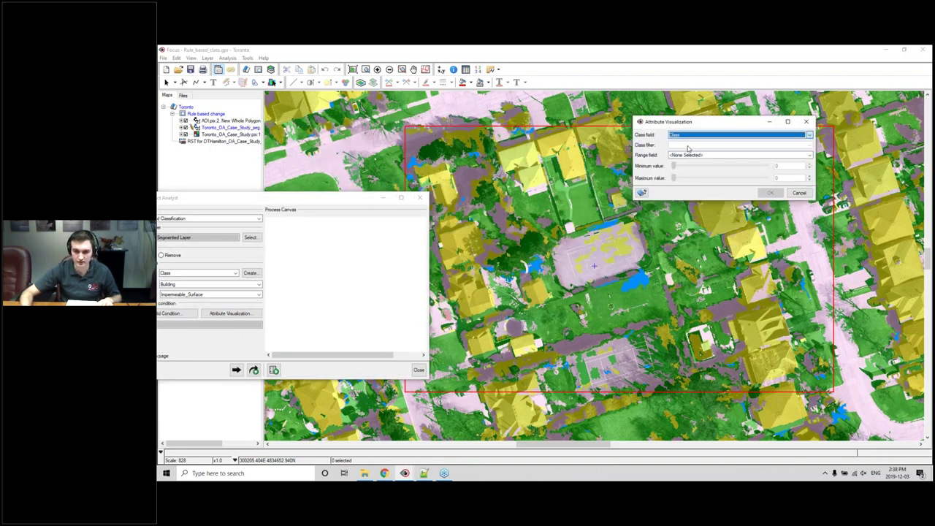
click(685, 155)
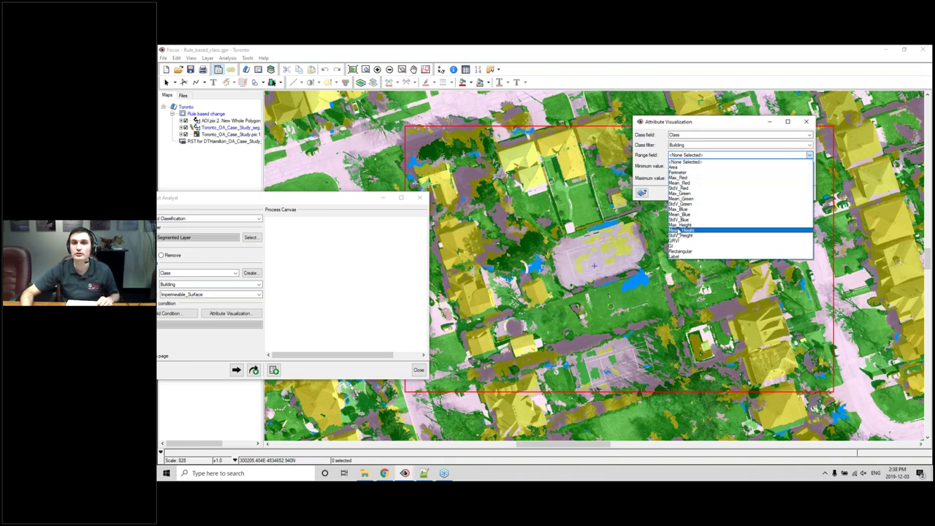
click(679, 225)
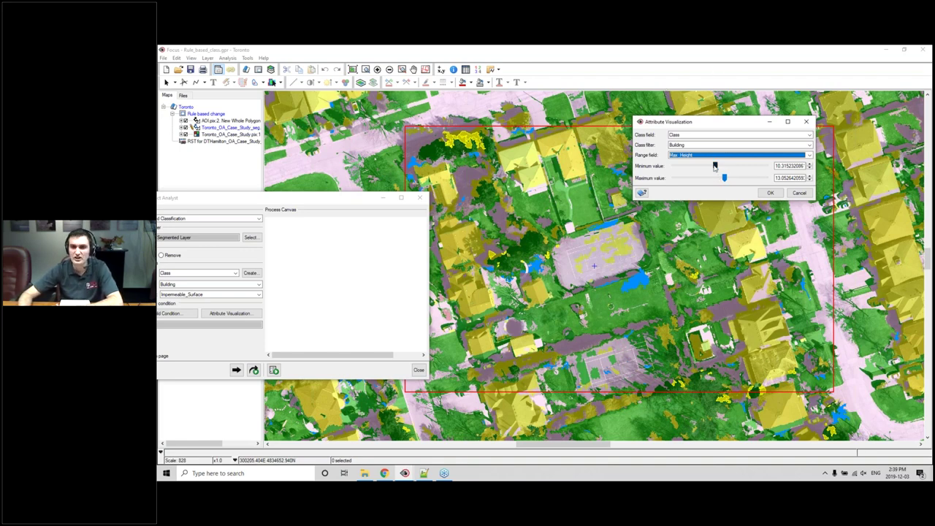
Step: Limit the Max_Height condition to the range from about -1.88 to 1.34 and accept it for the rule
drag(715, 166, 662, 173)
click(725, 179)
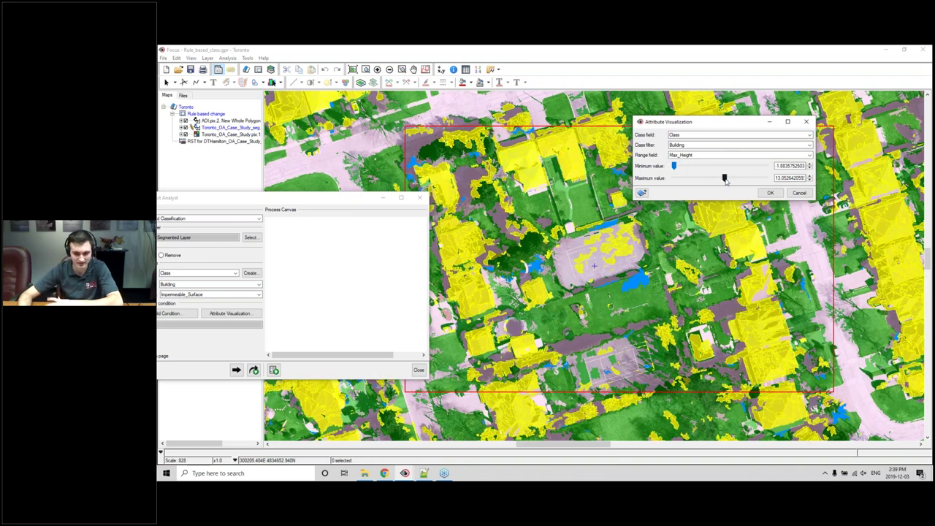
drag(725, 181, 686, 185)
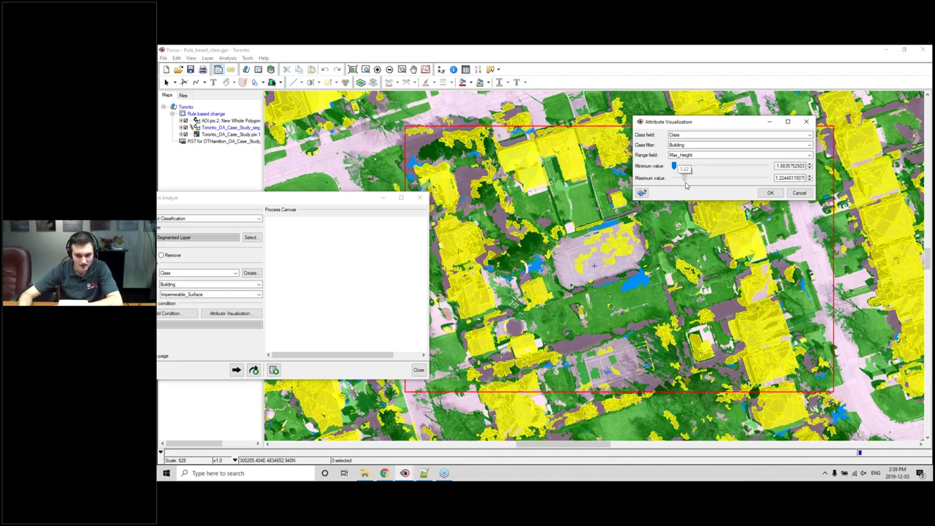
drag(685, 185, 686, 185)
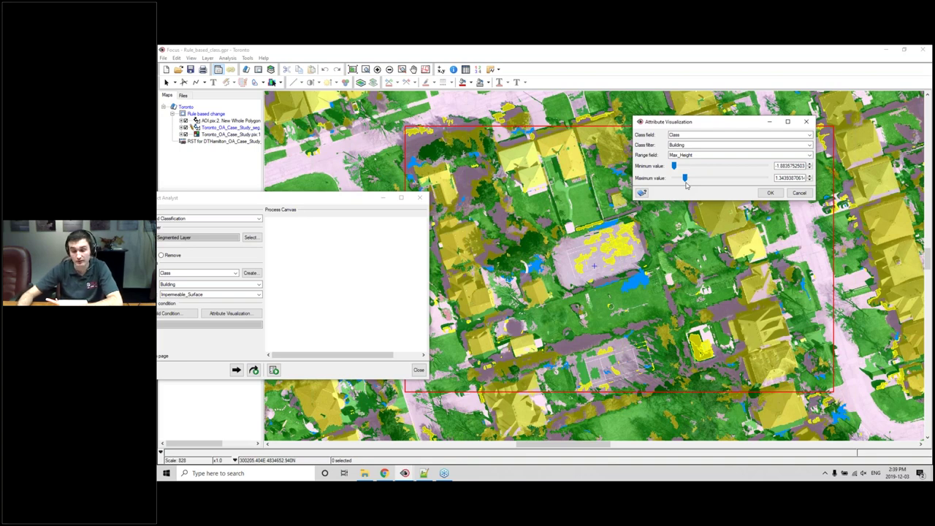
click(770, 193)
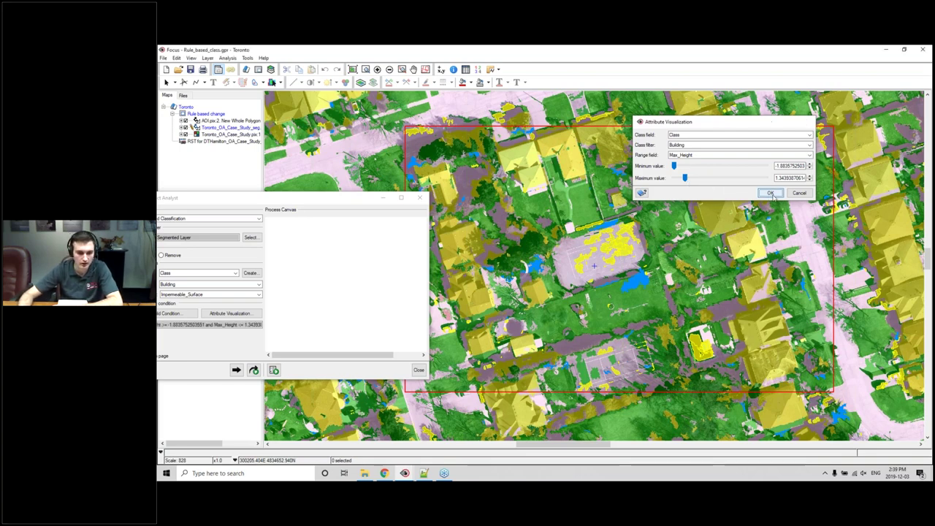
Step: Keep the rule-based classification page open after running, and add and run the Building to Impermeable_Surface rule
drag(323, 200, 540, 197)
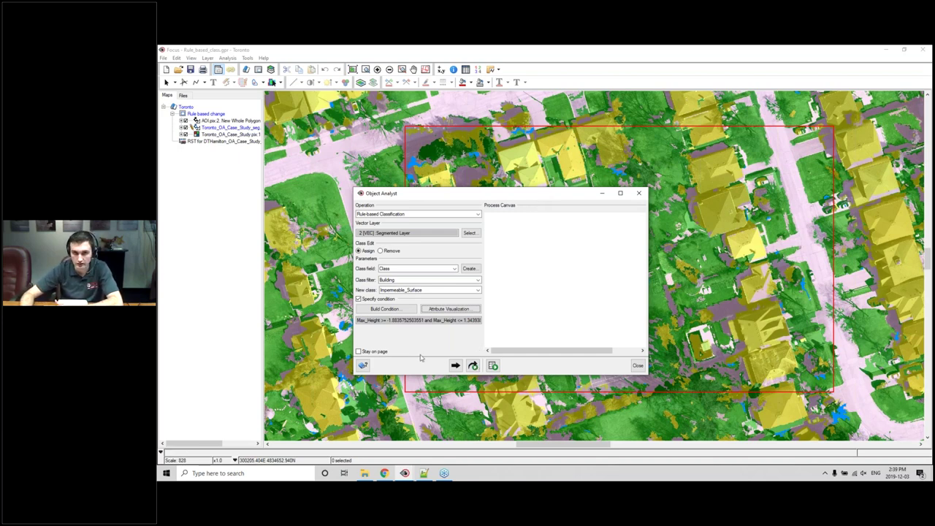
click(358, 352)
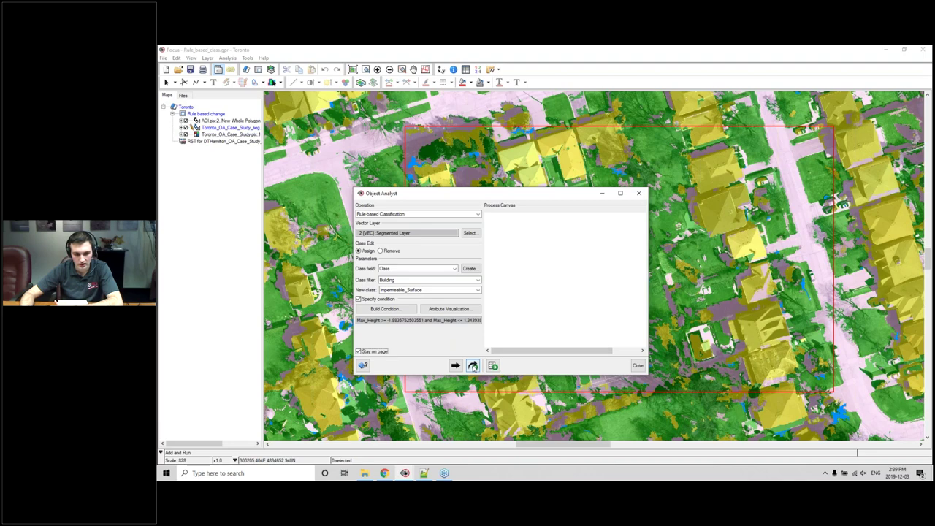
click(473, 366)
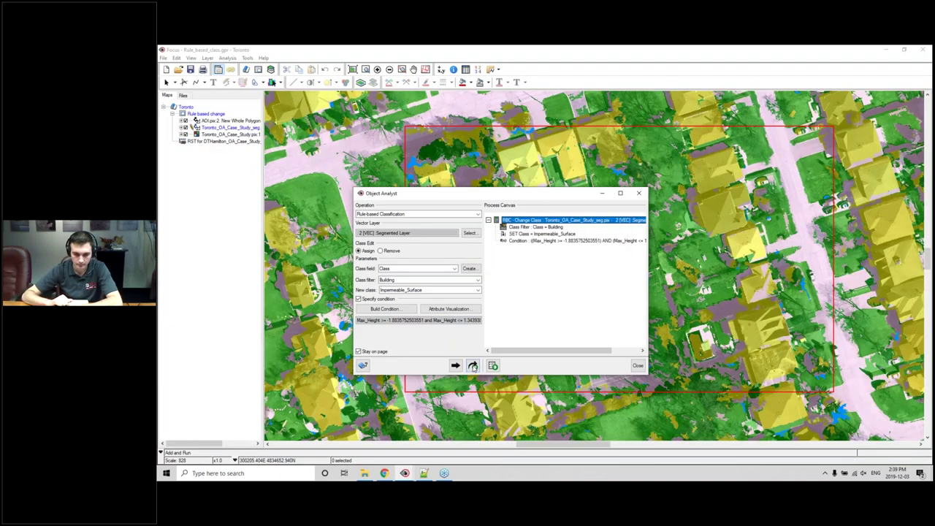
Step: Expand the Toronto segmentation layer's classes and hide Building to inspect the reclassified impermeable surfaces
drag(494, 193, 300, 191)
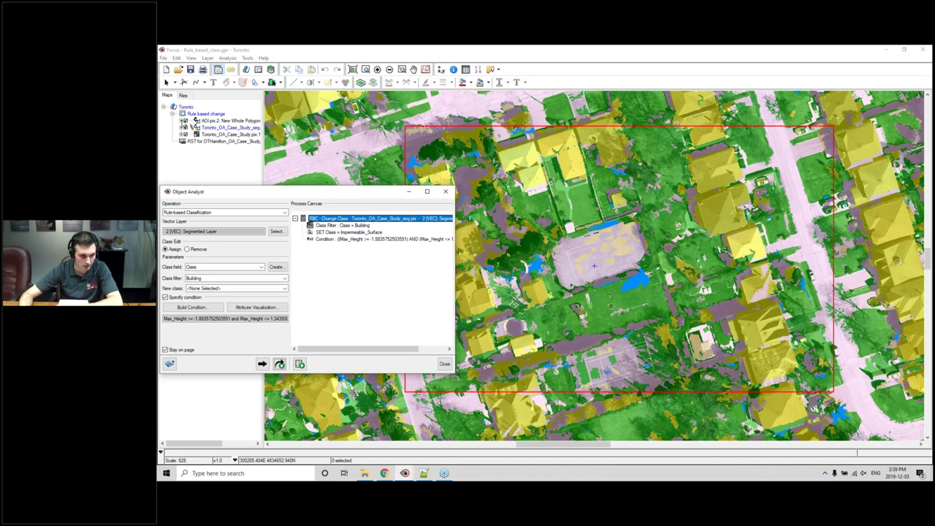
click(185, 135)
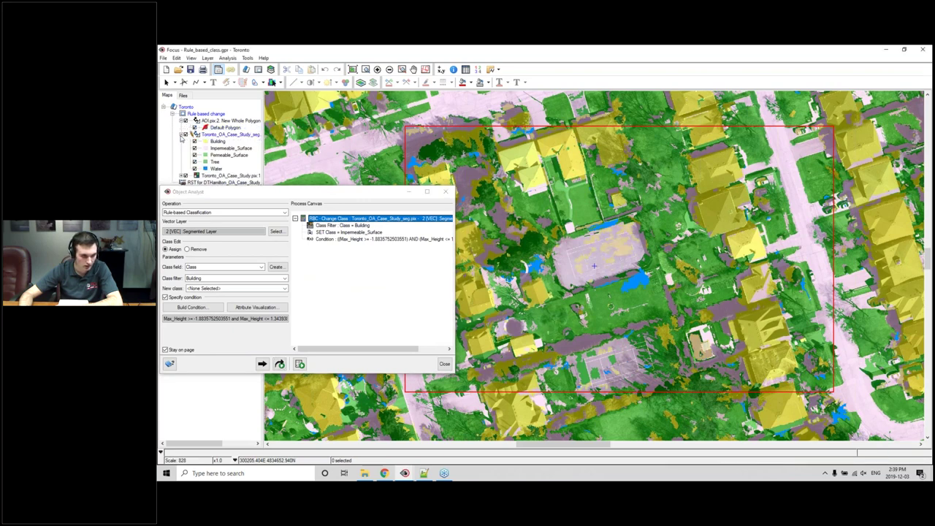
click(195, 141)
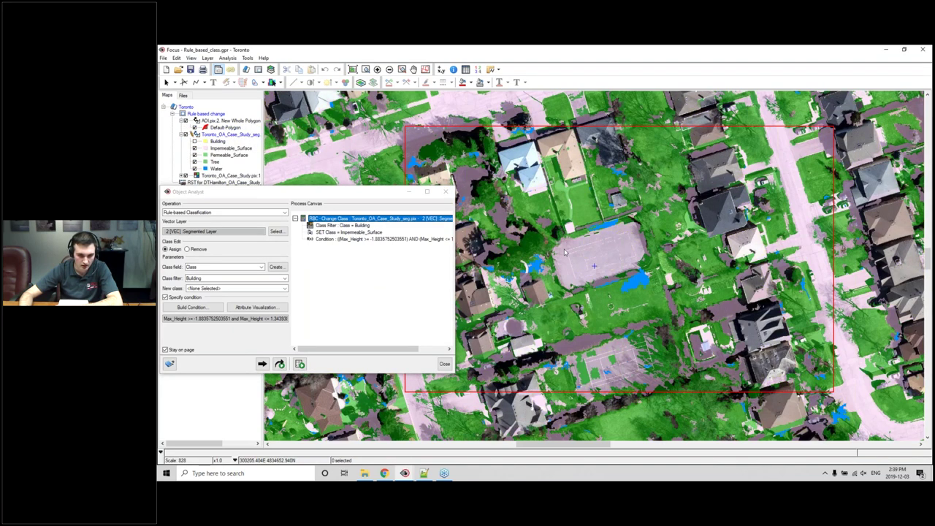